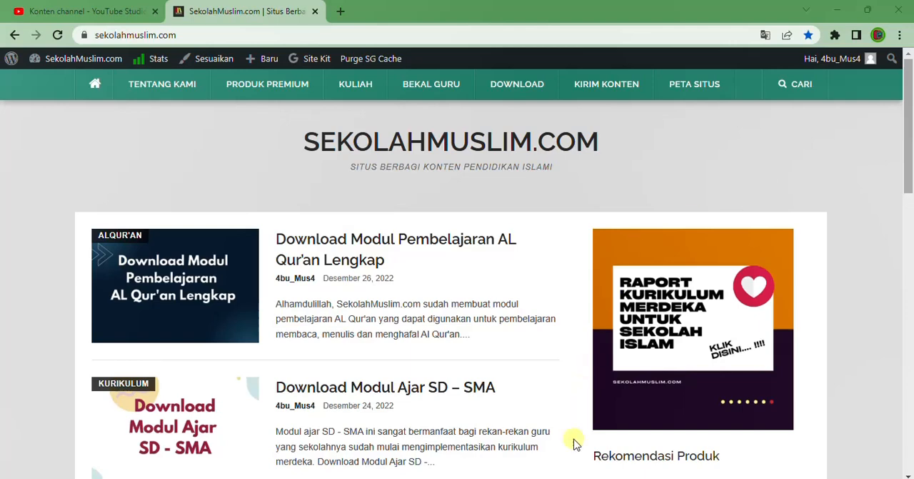
Switch to the Analisis Ulangan harian rec workbook in Excel, increase row 1's height and middle-align the title vertically
left_click(556, 478)
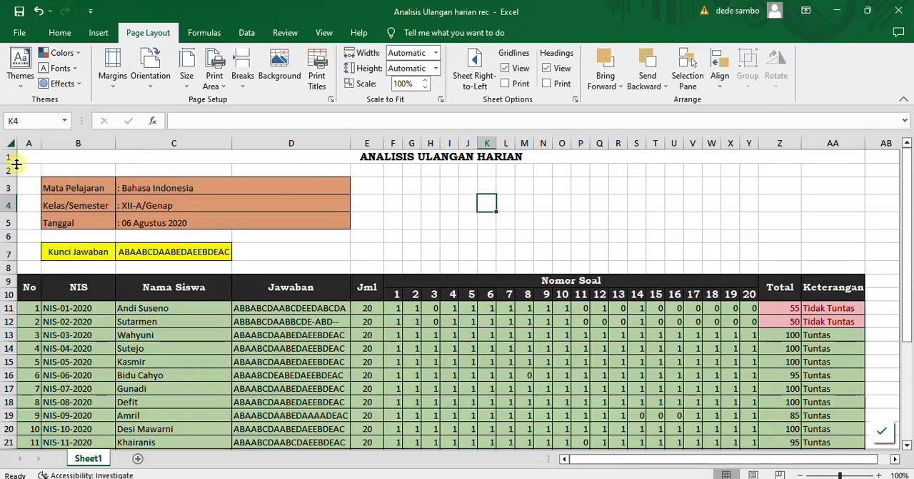
left_click_drag(17, 165, 14, 177)
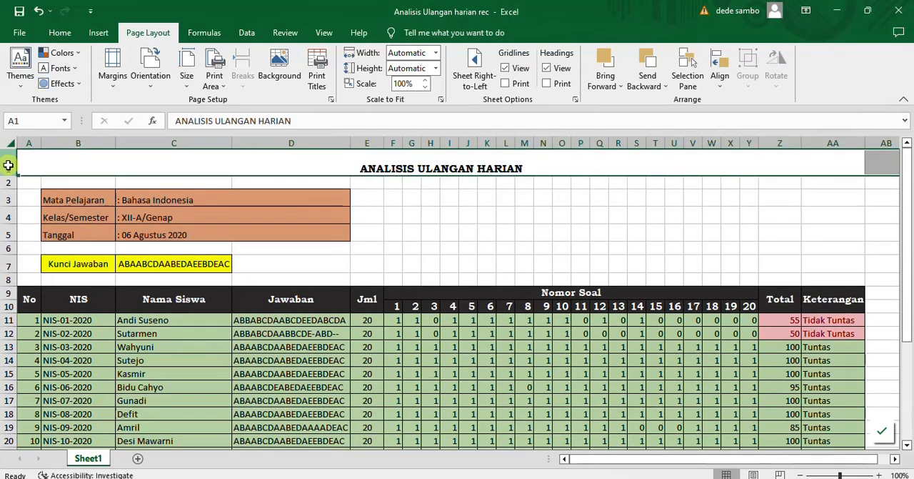
left_click(61, 36)
left_click(248, 58)
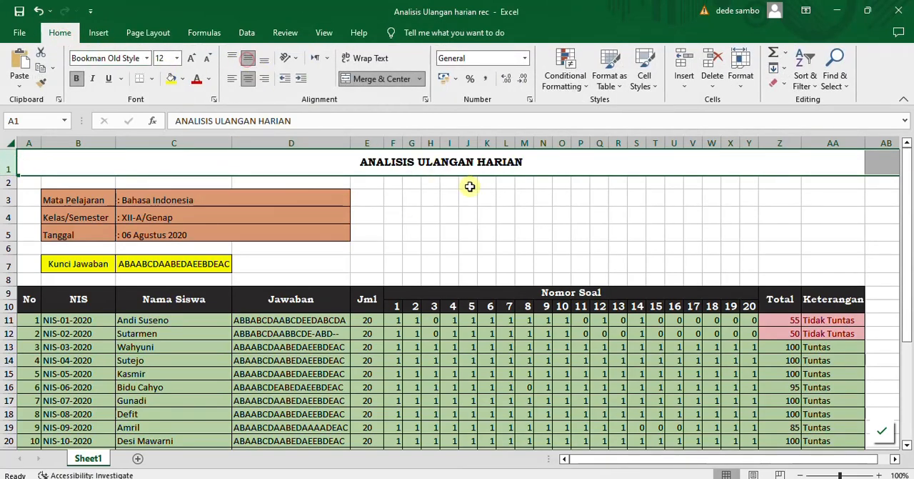
left_click(507, 218)
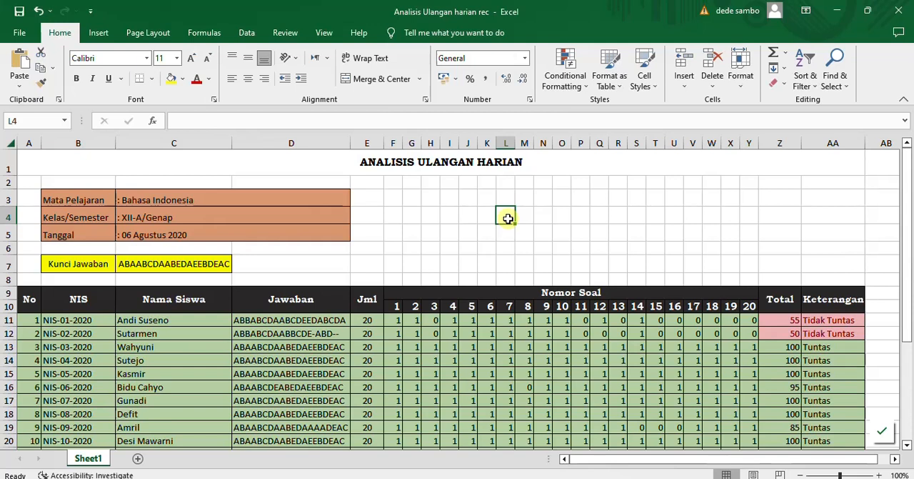
left_click(450, 163)
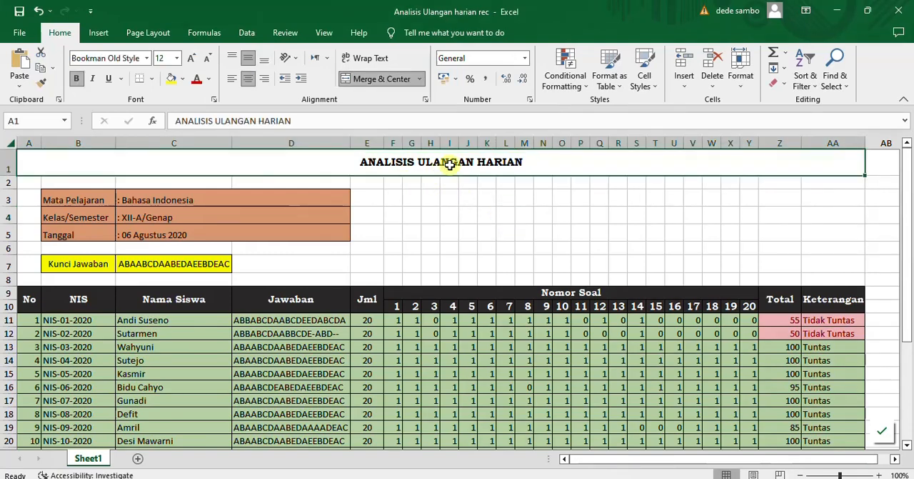
Close the Analisis Ulangan harian rec workbook without saving the changes
left_click(904, 13)
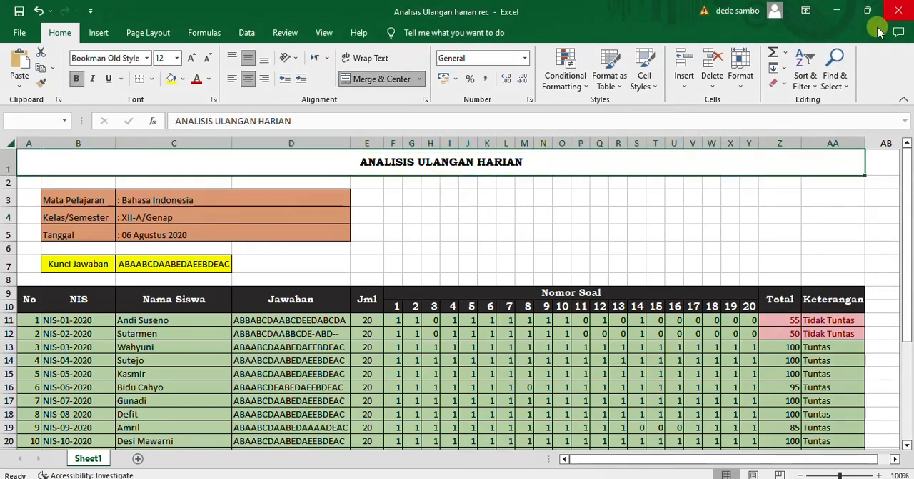
left_click(475, 263)
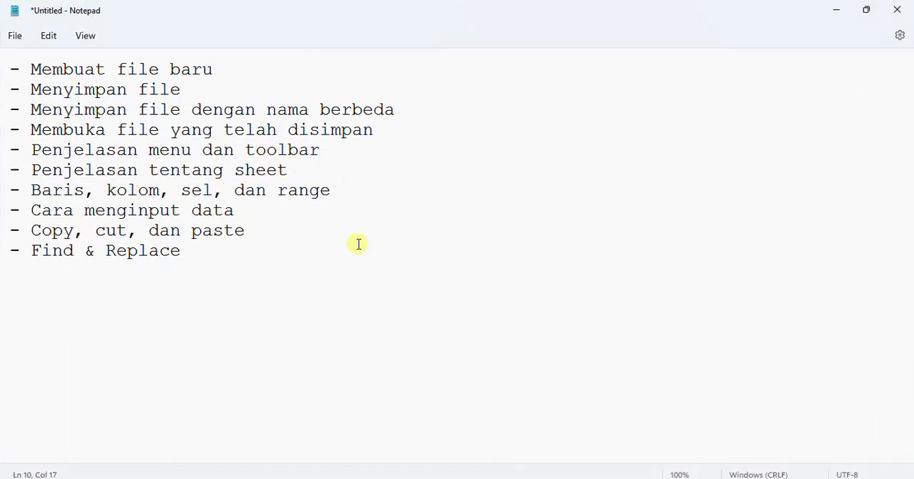
Insert an empty line above "Membuat file baru" in the Notepad topic list
left_click(12, 68)
key("Return")
key("Up")
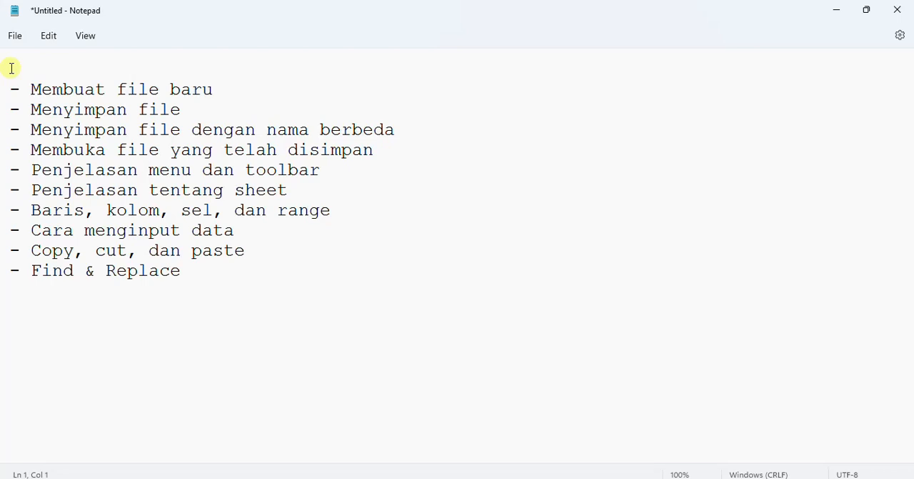
left_click(39, 60)
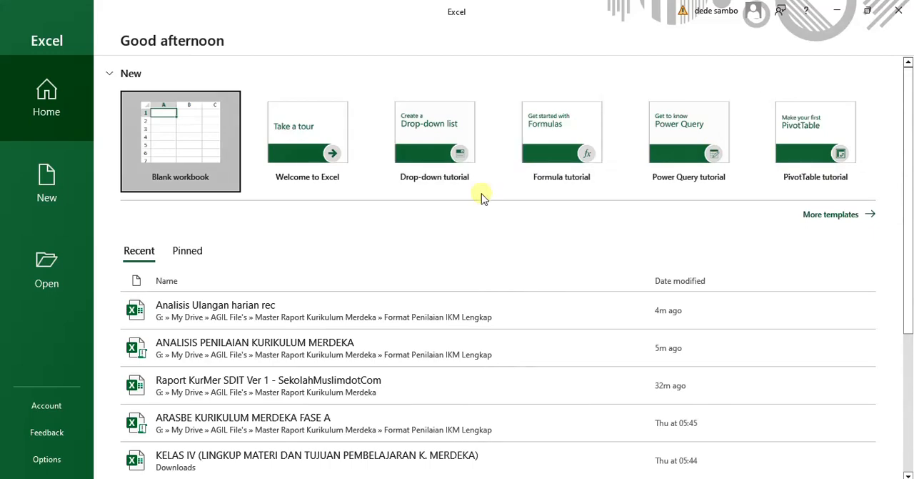
Create a blank workbook in Excel, and return to the "Membuat file baru" line of the Notepad list
left_click(180, 149)
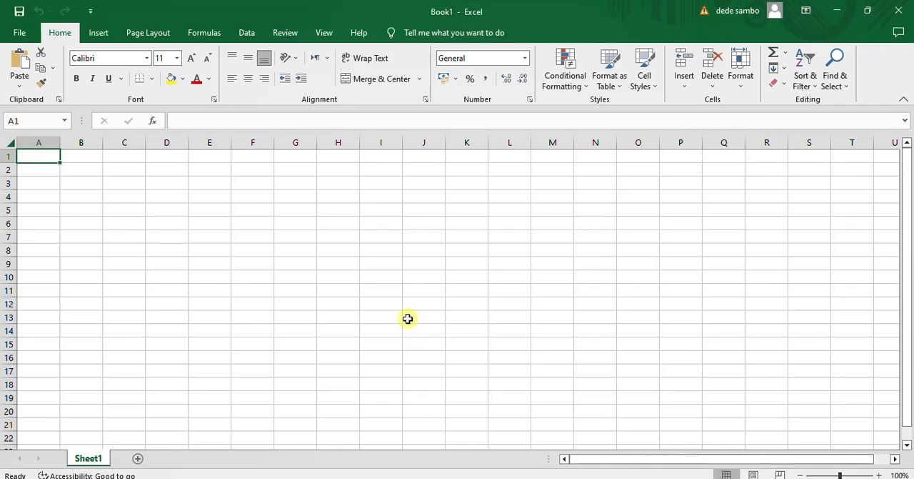
left_click(596, 478)
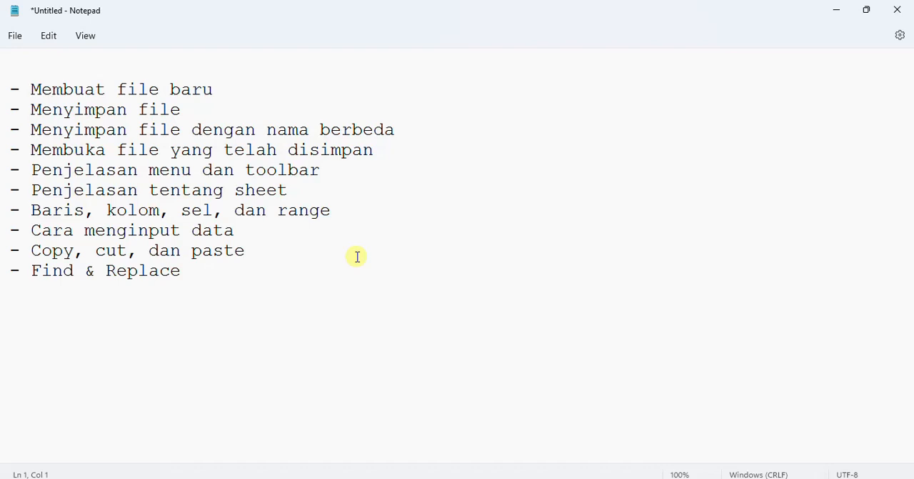
left_click(227, 97)
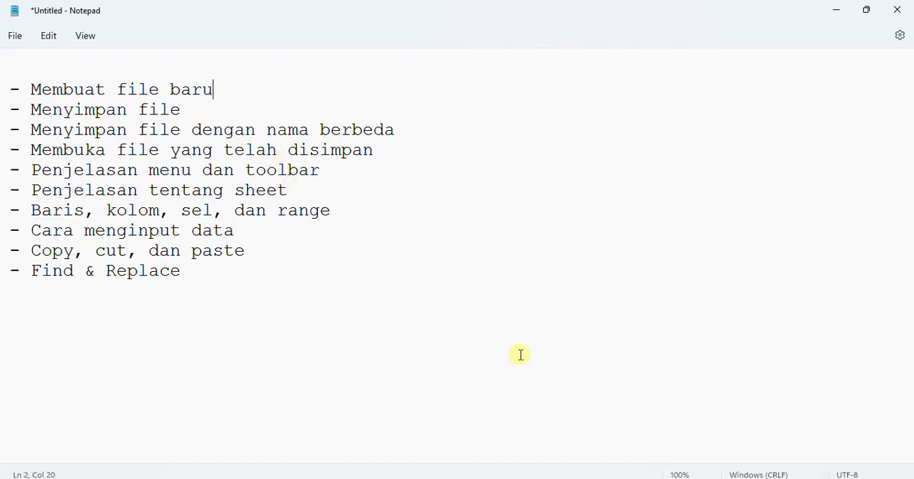
Switch back to Excel, create another blank workbook from Book1 and try to close it
left_click(583, 476)
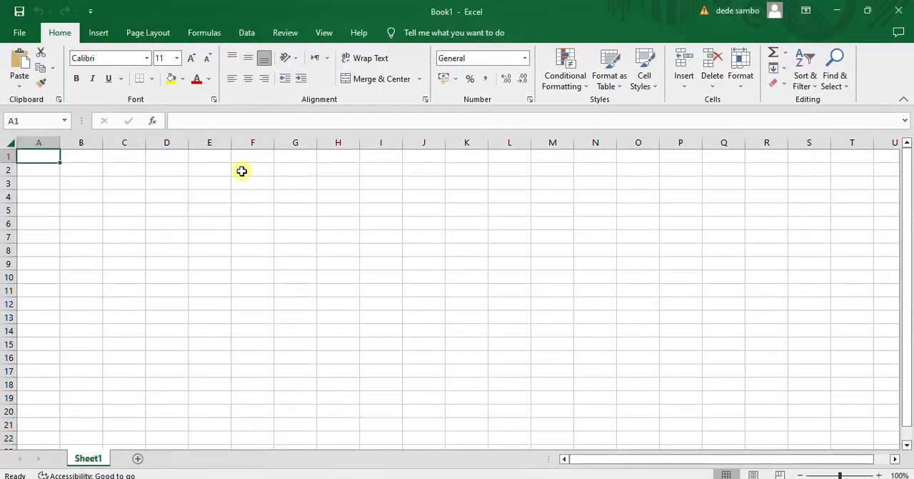
left_click(19, 32)
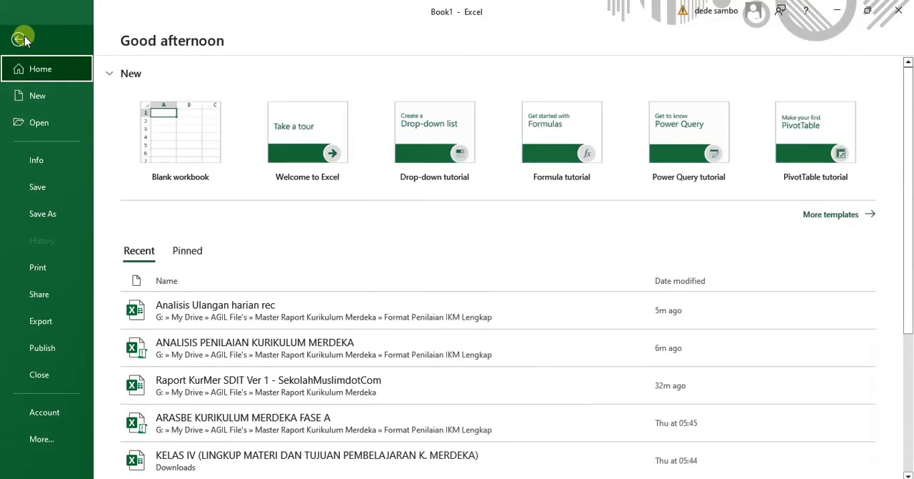
left_click(184, 136)
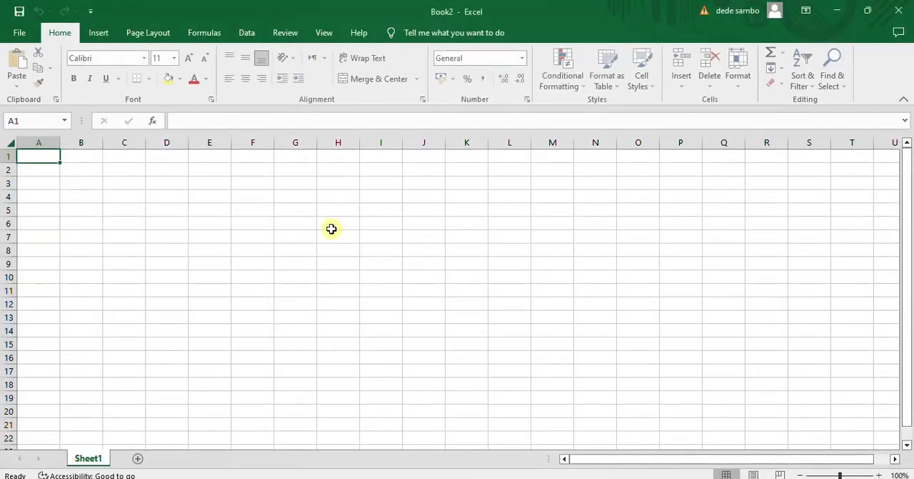
mouse_move(583, 477)
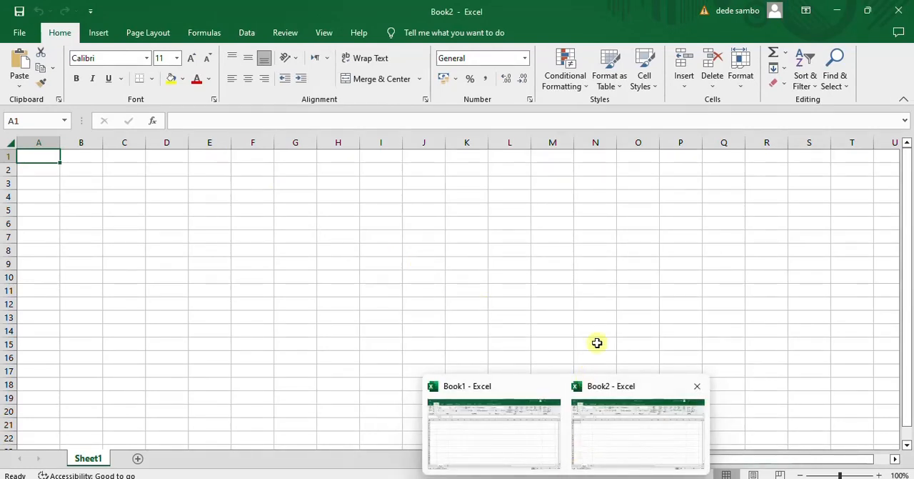
left_click(698, 386)
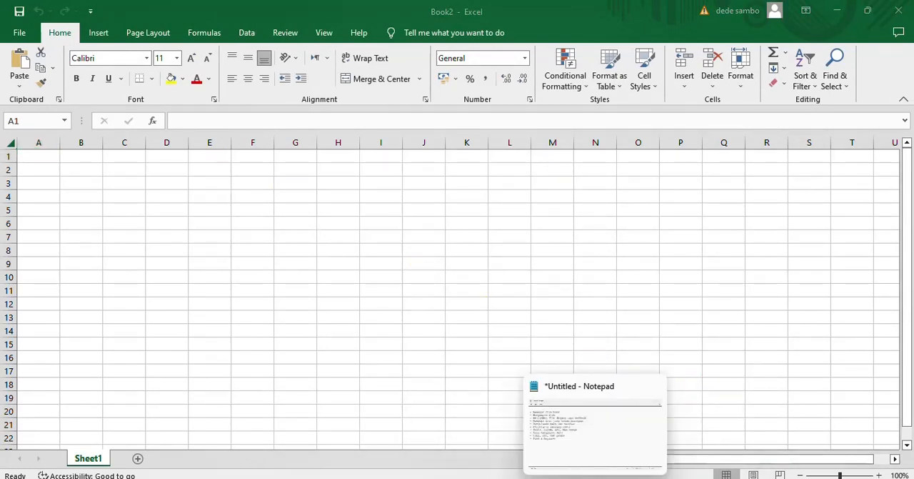
Switch to Notepad and highlight the topic "Menyimpan file" in the list
left_click(594, 425)
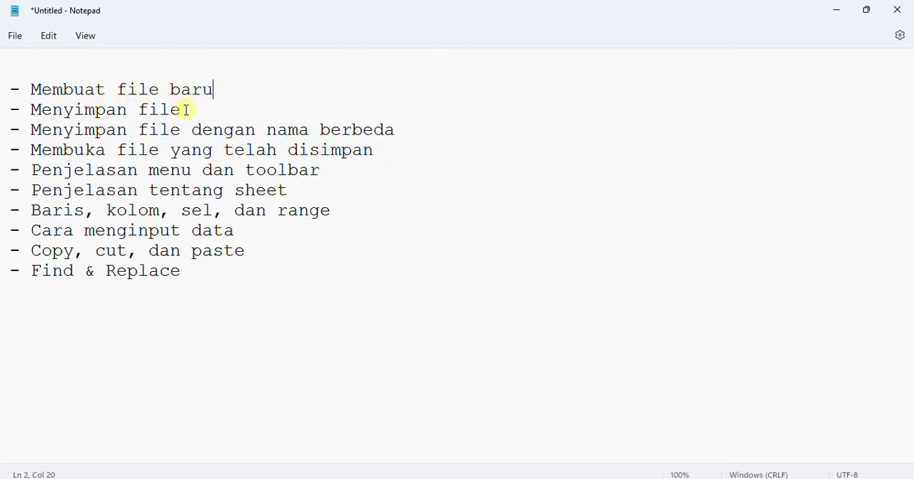
left_click_drag(185, 110, 31, 110)
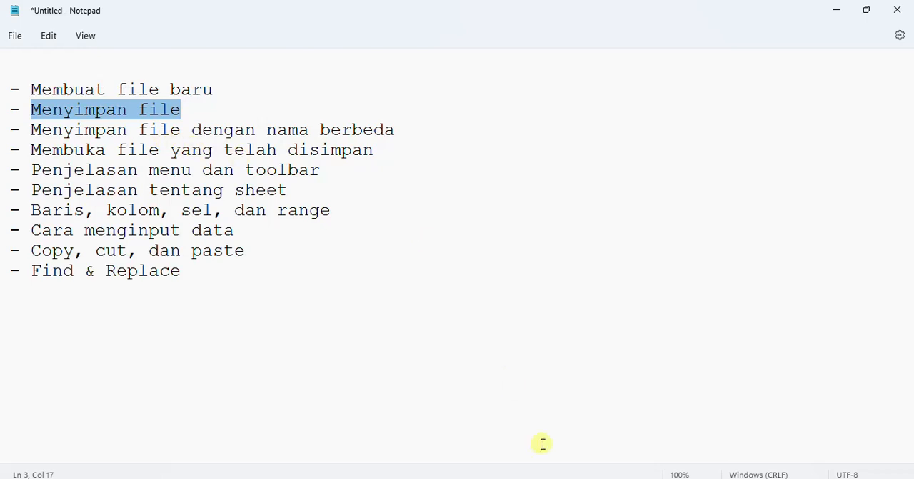
Close the extra workbook Book2 and return to Book1 in Excel
mouse_move(565, 453)
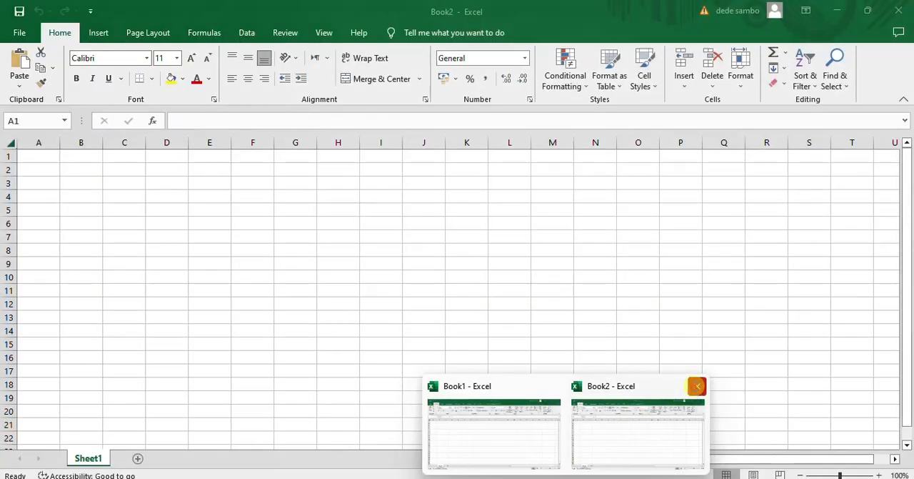
left_click(697, 386)
left_click(582, 402)
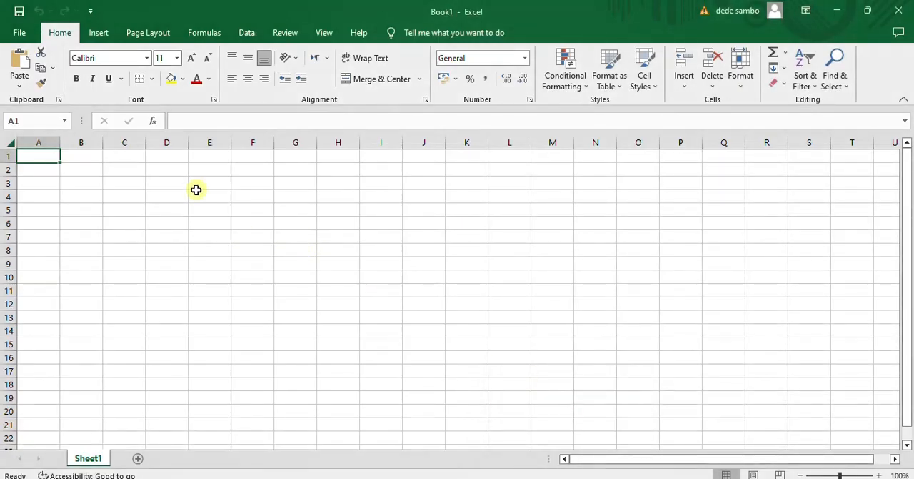
Examine where Book1's Save and Save As commands are found, and return to the worksheet without saving
left_click(18, 33)
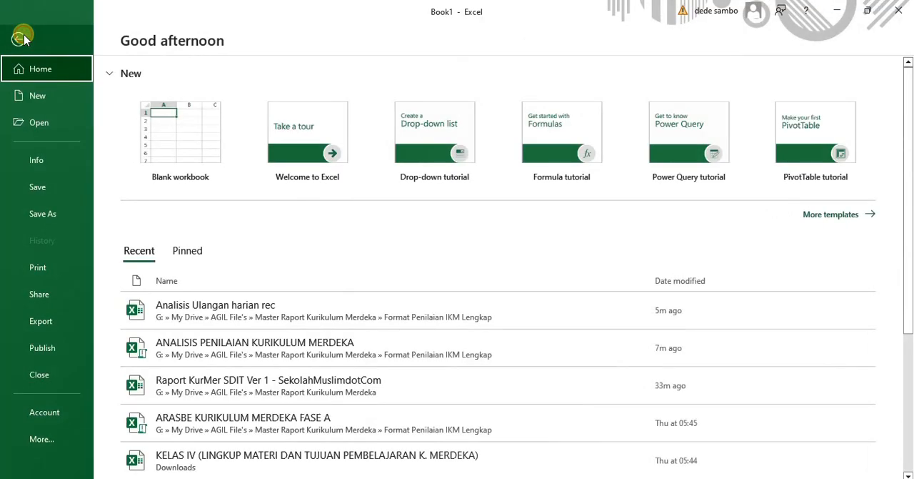
left_click(22, 37)
left_click(25, 30)
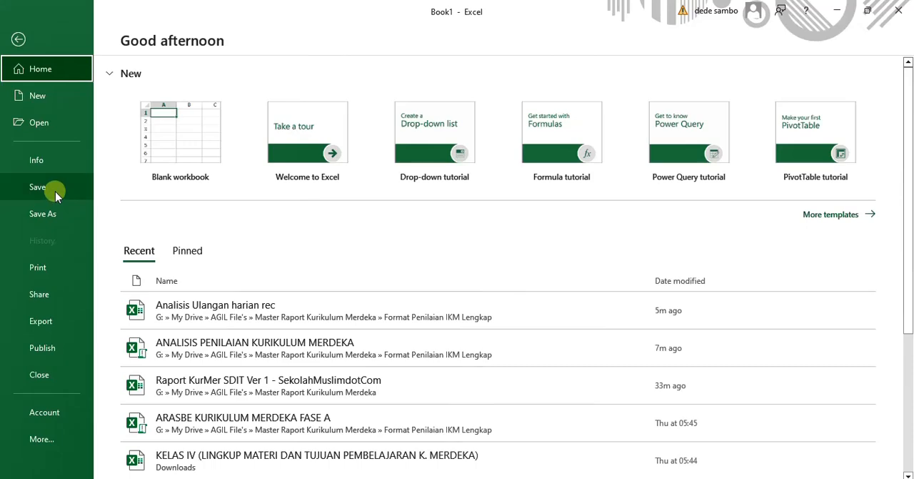
left_click(16, 42)
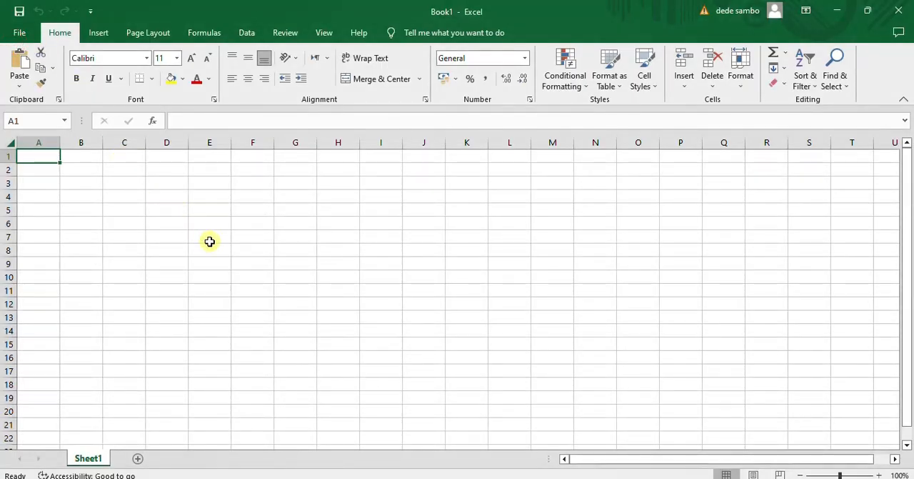
mouse_move(564, 478)
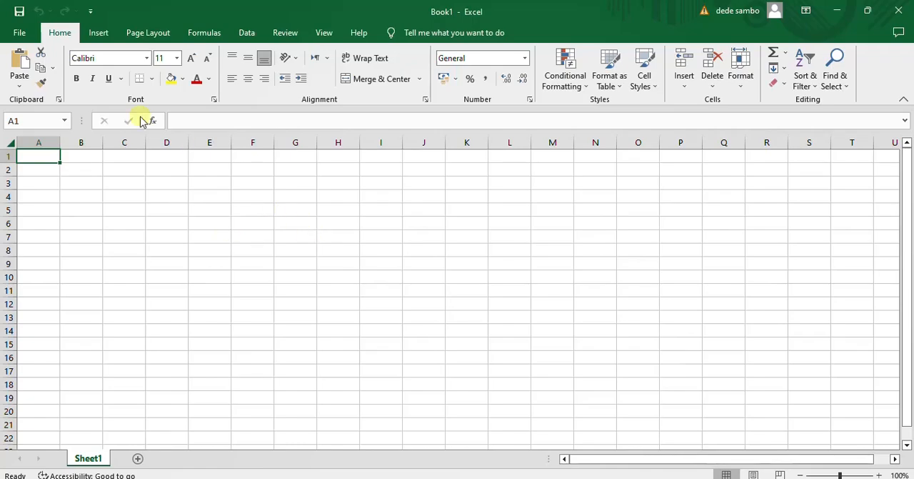
left_click(19, 32)
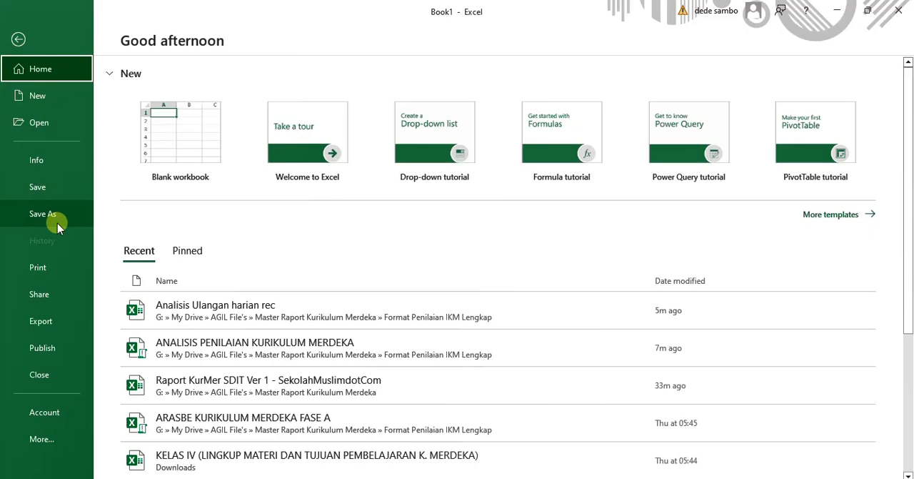
left_click(19, 39)
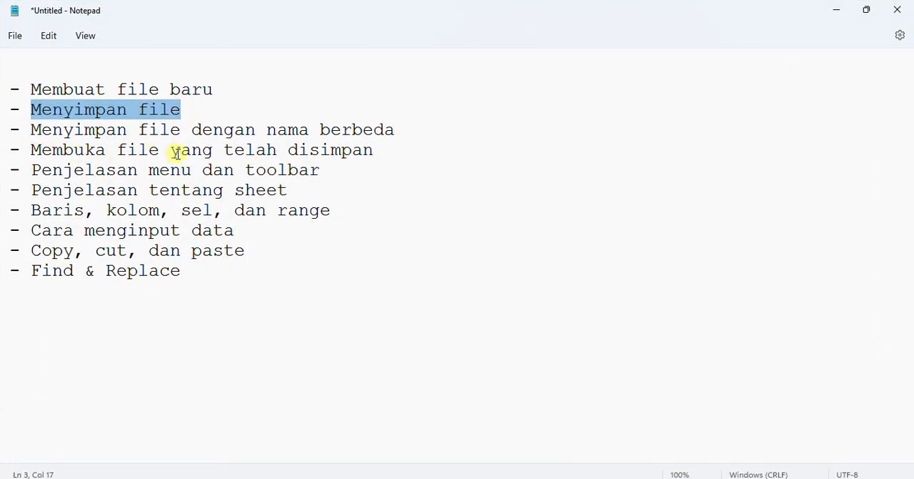
Highlight "Membuka file yang telah disimpan" in Notepad, and open the recent file Analisis Ulangan harian rec from a maximized File Explorer
left_click_drag(35, 151, 376, 152)
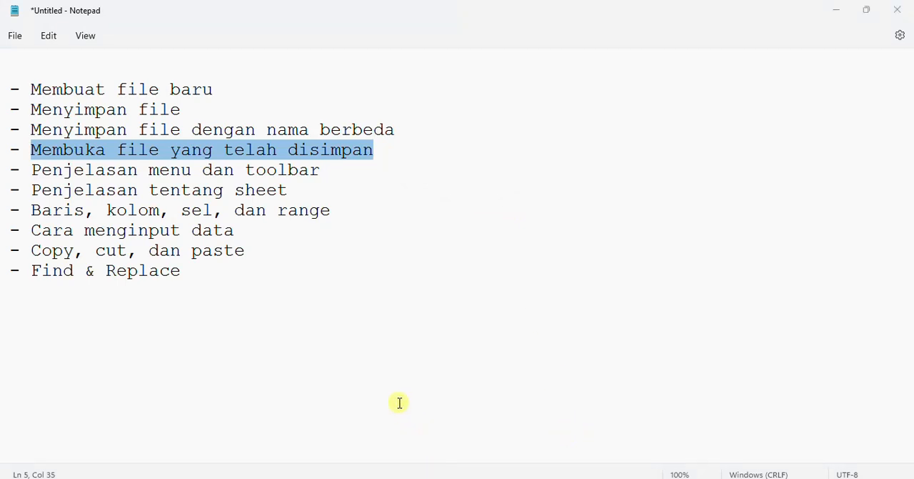
key("super+e")
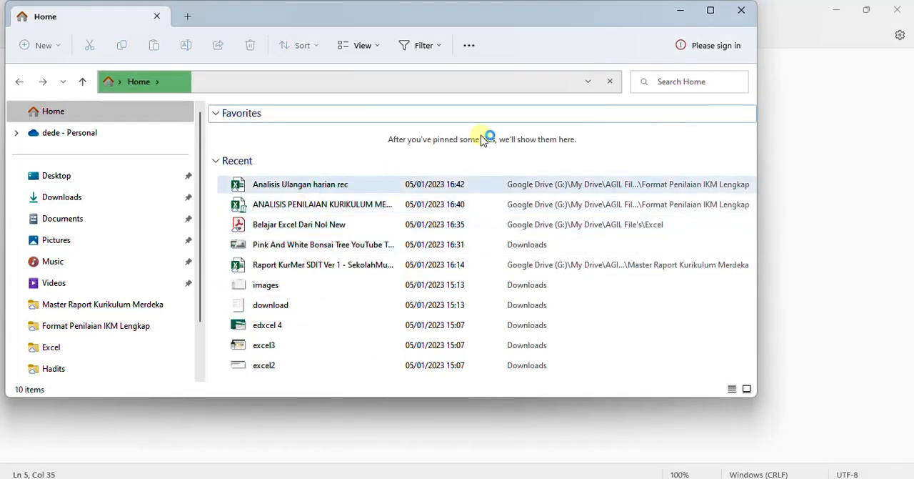
left_click(711, 10)
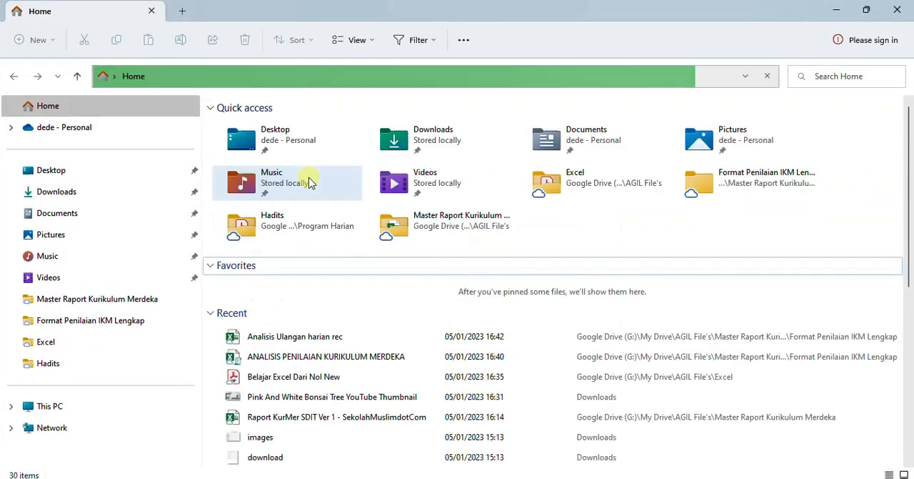
double_click(295, 340)
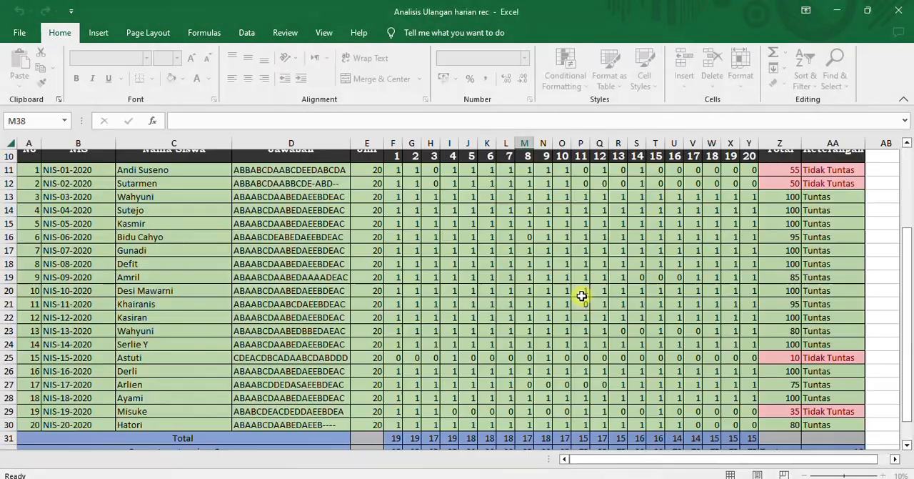
Check the file's open options in File Explorer, and return to the workbook to view its title and header area
key("alt+Tab")
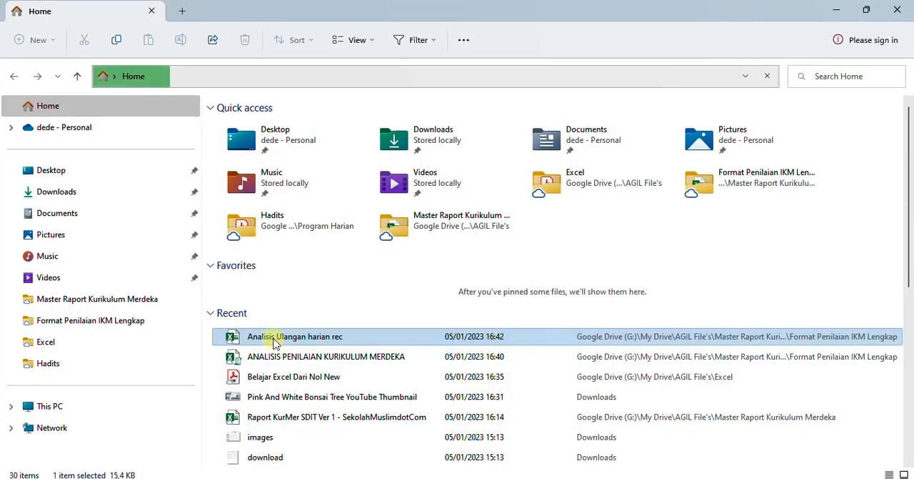
right_click(276, 339)
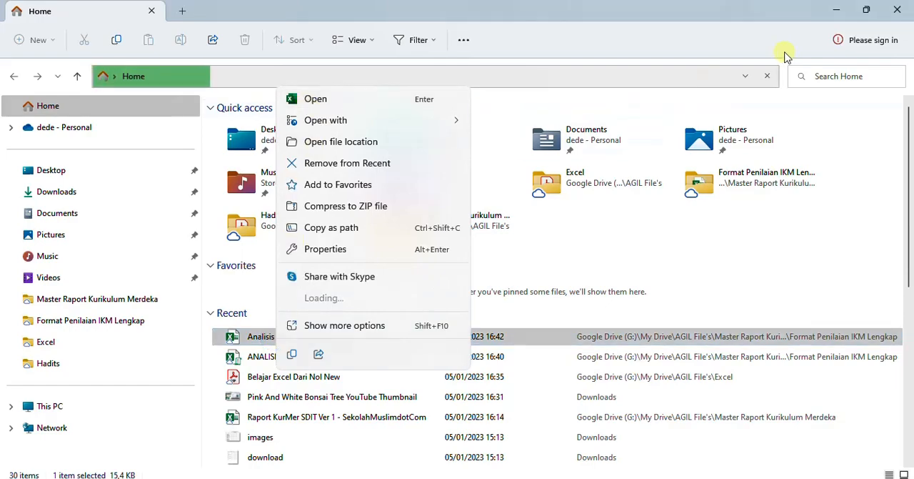
left_click(836, 11)
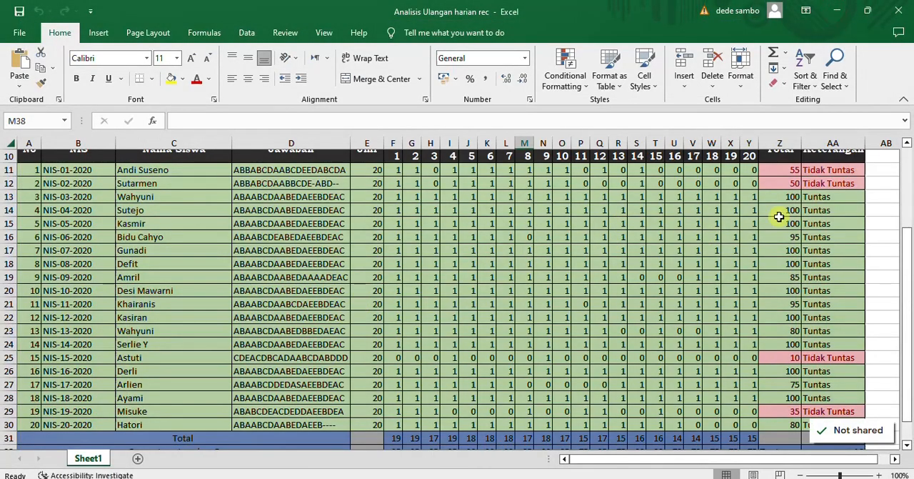
scroll(895, 160, "up", 3)
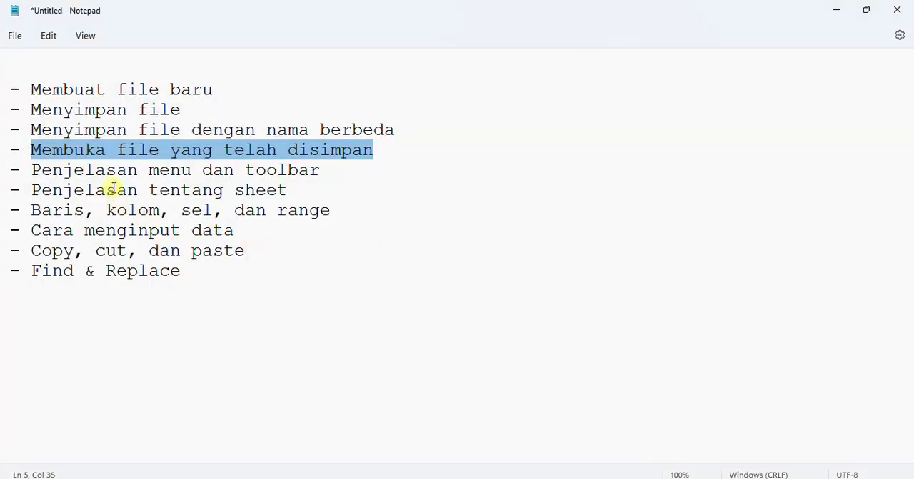
Highlight "Penjelasan menu dan toolbar" in the Notepad topic list, and switch to the Analisis Ulangan harian rec workbook in Excel
left_click(41, 169)
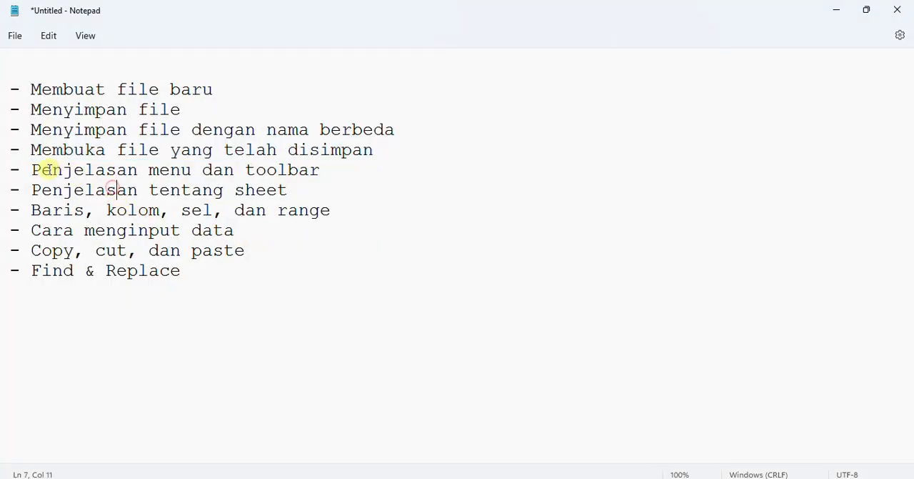
left_click_drag(31, 170, 319, 169)
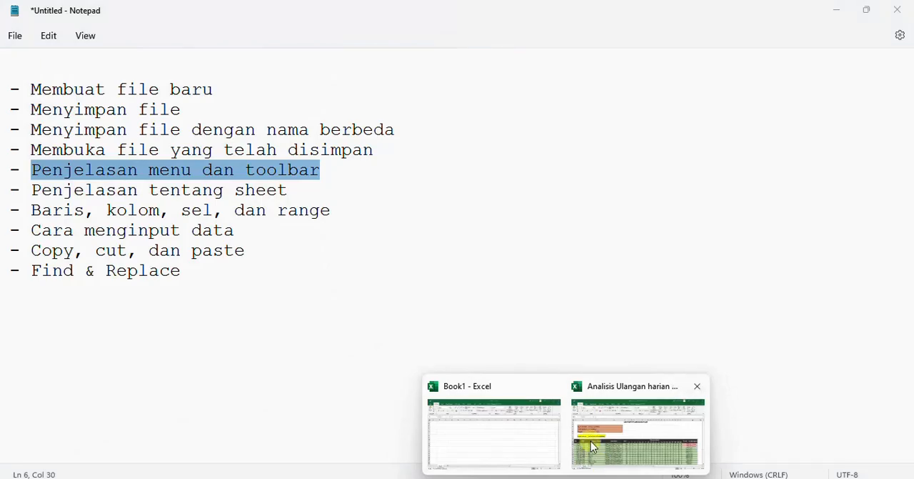
left_click(589, 439)
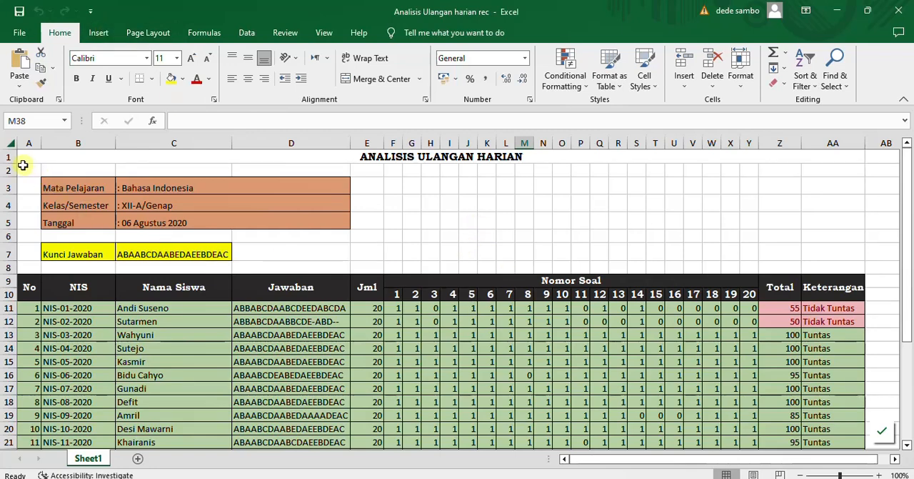
Examine the ribbon commands for Insert, Page Layout, Formulas, Data, Review and View, and return to the Home commands
left_click(97, 33)
left_click(148, 33)
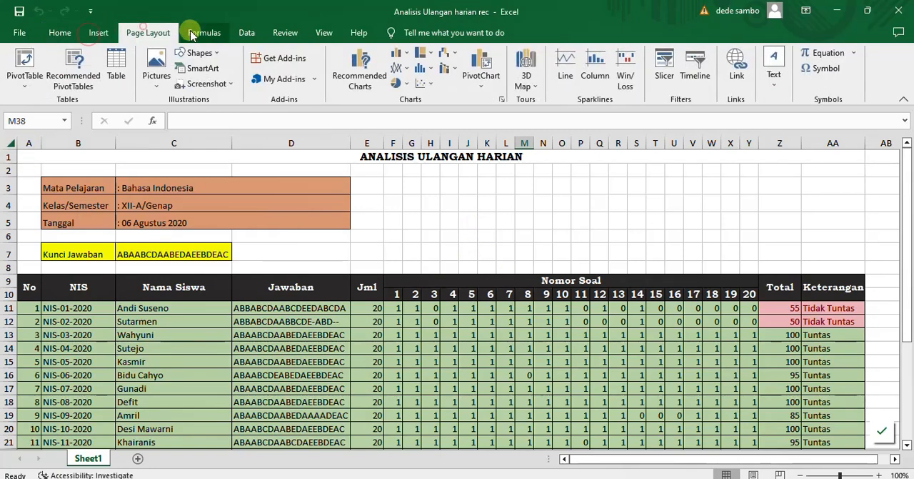
left_click(204, 33)
left_click(247, 33)
left_click(285, 33)
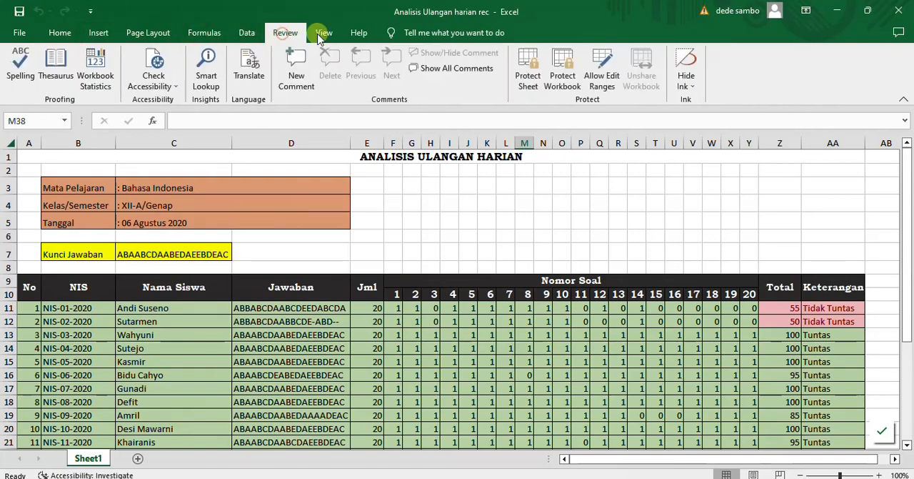
left_click(324, 33)
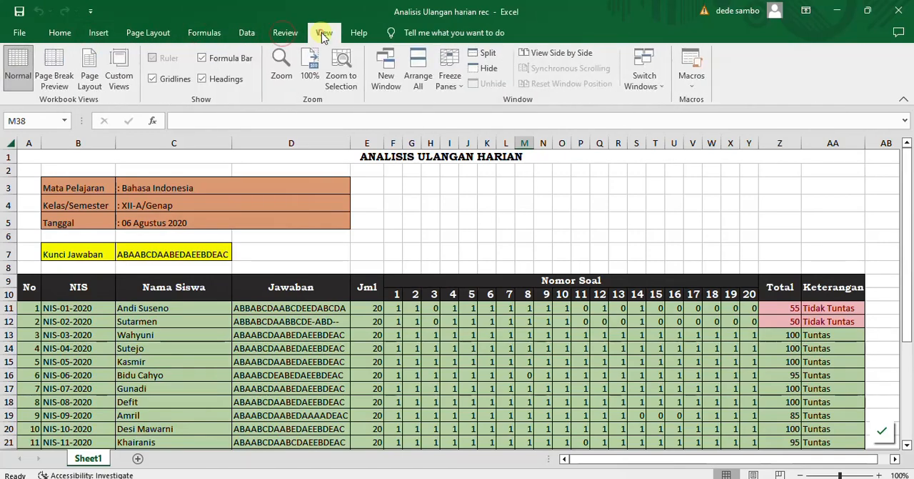
left_click(60, 33)
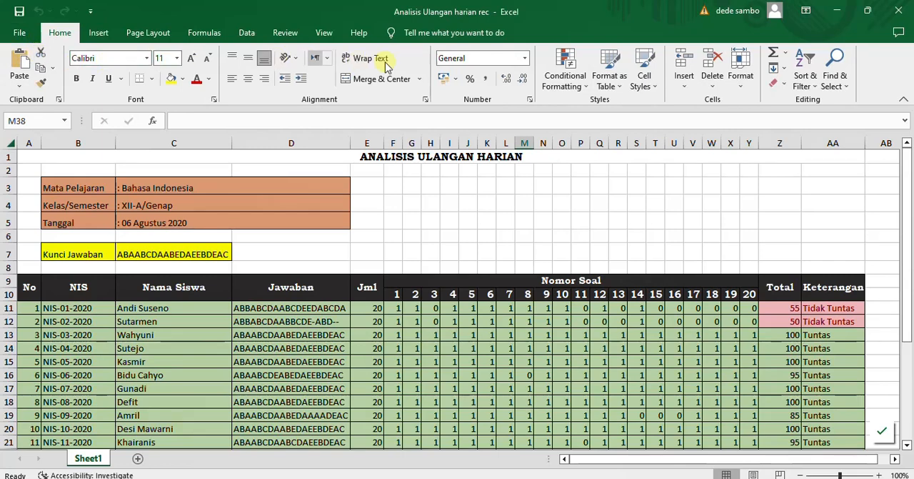
left_click(99, 33)
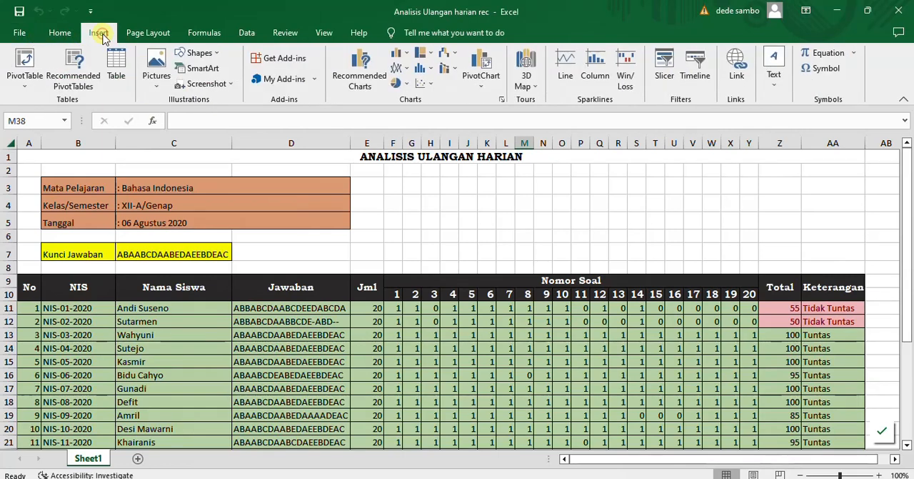
left_click(143, 33)
left_click(204, 33)
left_click(148, 33)
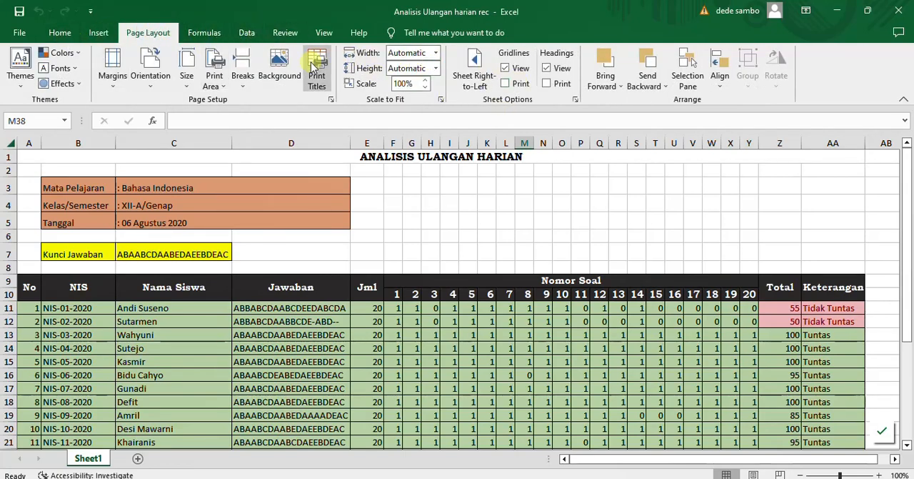
left_click(60, 32)
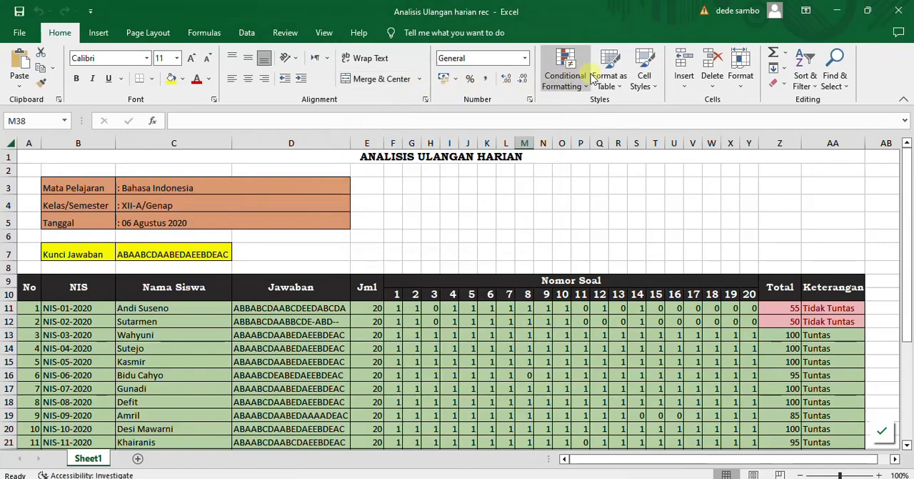
Highlight "Penjelasan tentang sheet" in the Notepad topic list, and return to the Analisis Ulangan harian rec workbook in Excel
left_click(546, 478)
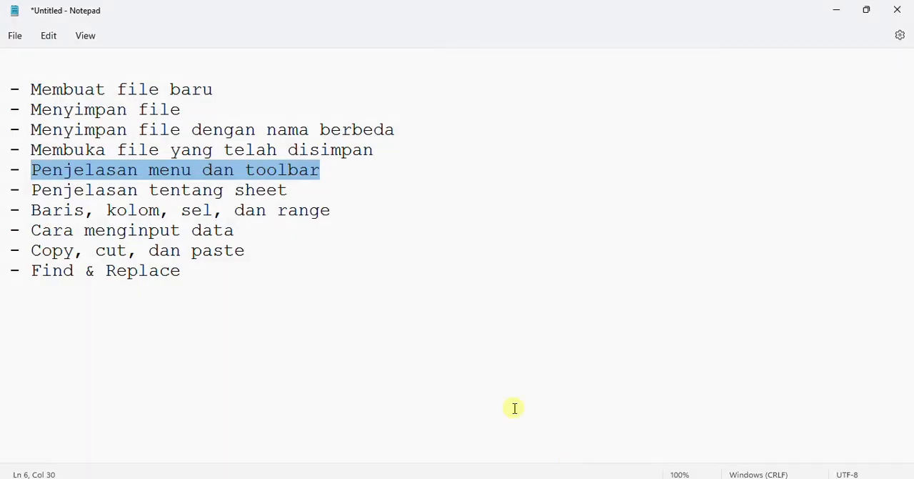
left_click(205, 213)
left_click_drag(33, 187, 290, 187)
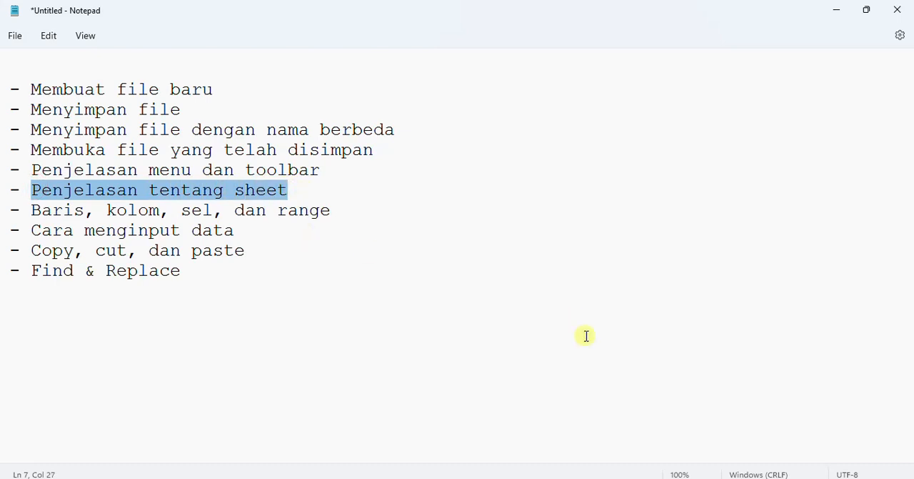
mouse_move(562, 477)
left_click(613, 429)
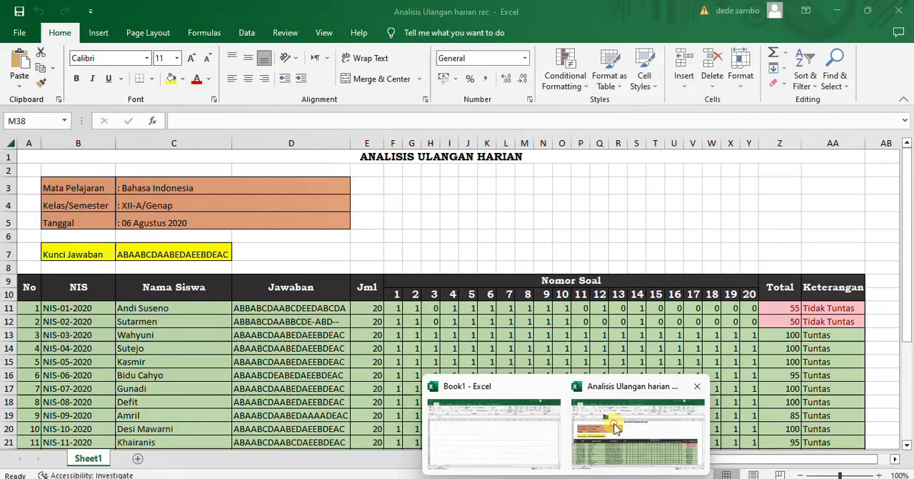
Rename the worksheet Sheet1 as "lembar kerja 1"
left_click(443, 205)
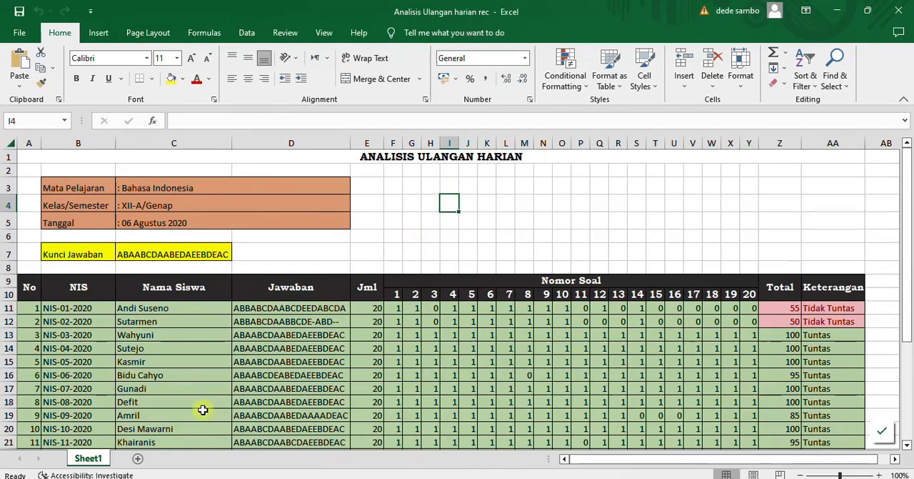
double_click(92, 458)
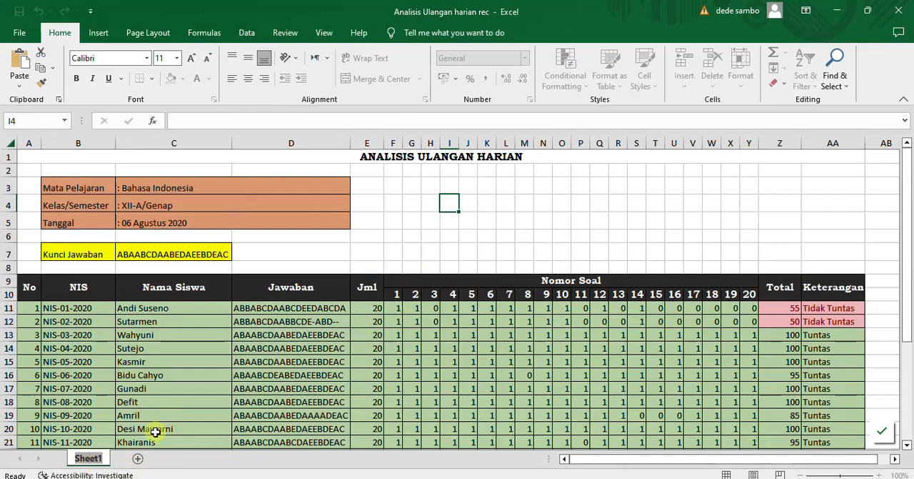
type("lembar kerj")
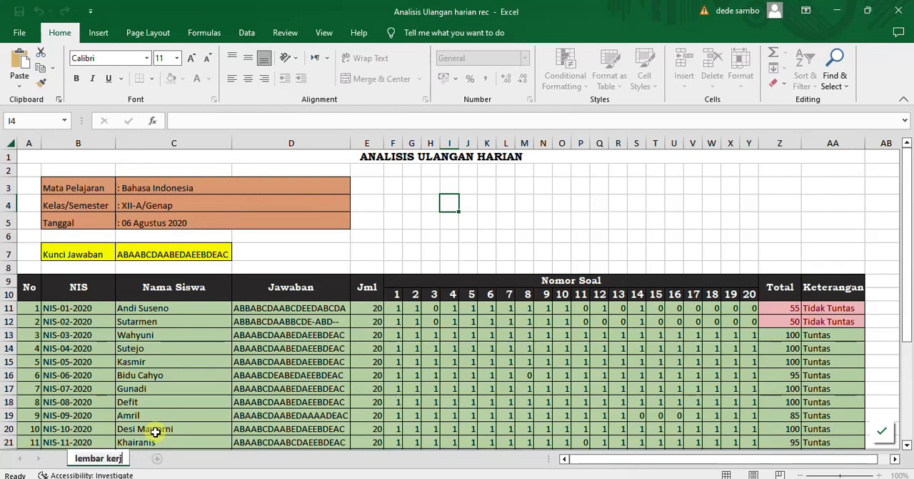
type("a 1")
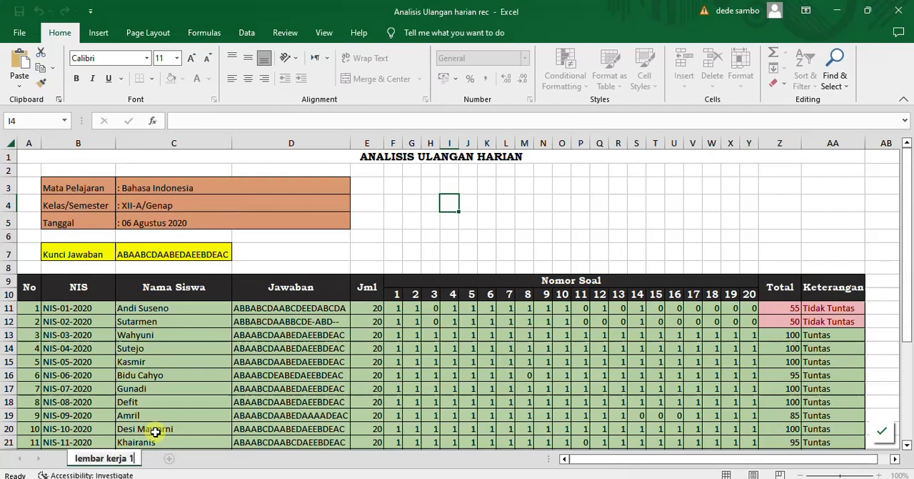
left_click(555, 216)
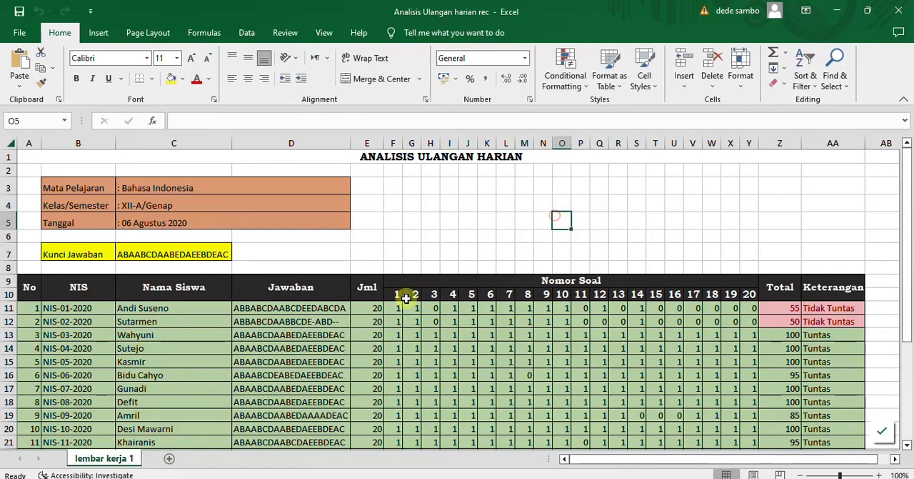
Add four new blank worksheets after "lembar kerja 1", and return to the "lembar kerja 1" sheet
left_click(169, 458)
left_click(212, 458)
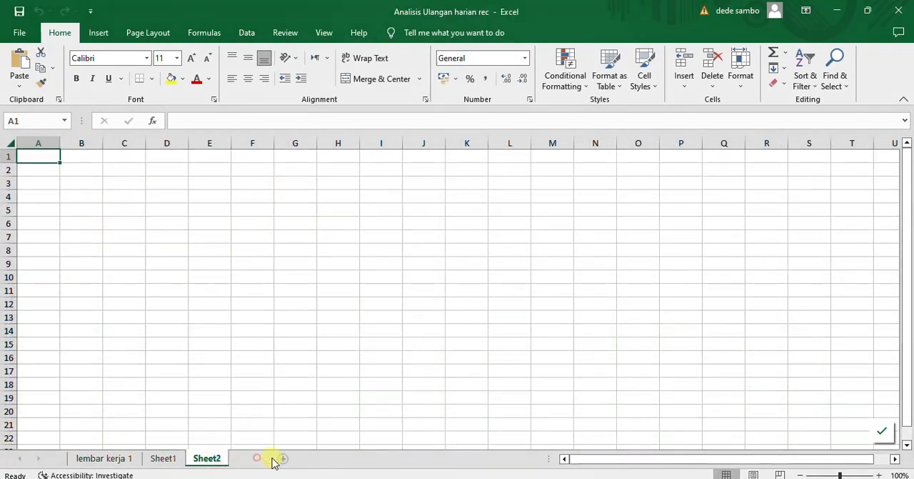
left_click(256, 458)
left_click(303, 463)
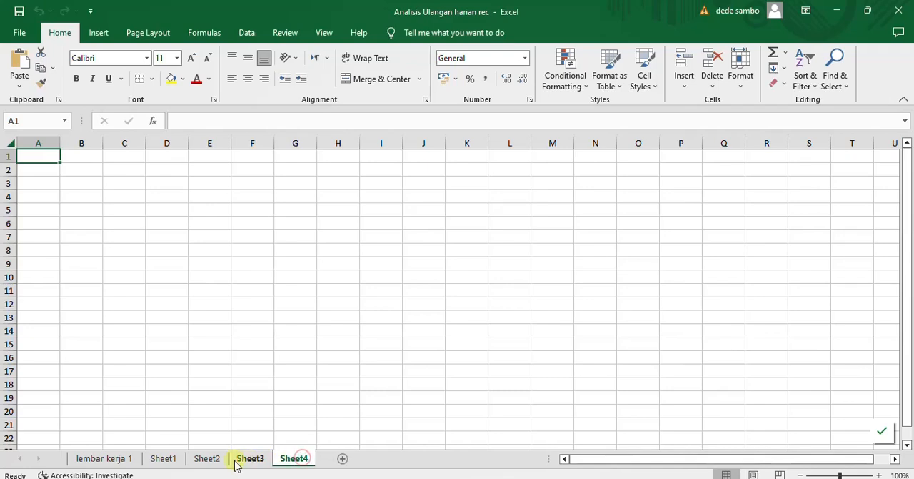
left_click(115, 458)
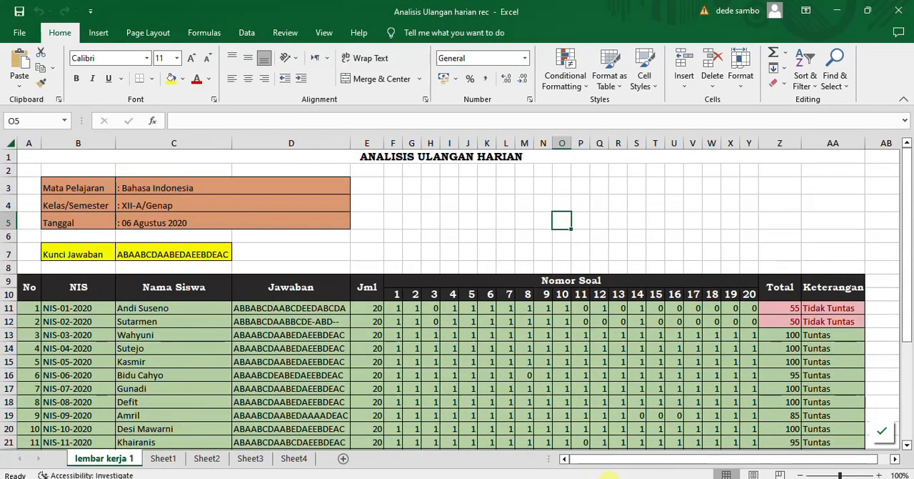
Highlight "Baris, kolom, sel, dan range" in the Notepad topic list, and switch to the blank workbook Book1 in Excel
mouse_move(597, 476)
left_click(591, 456)
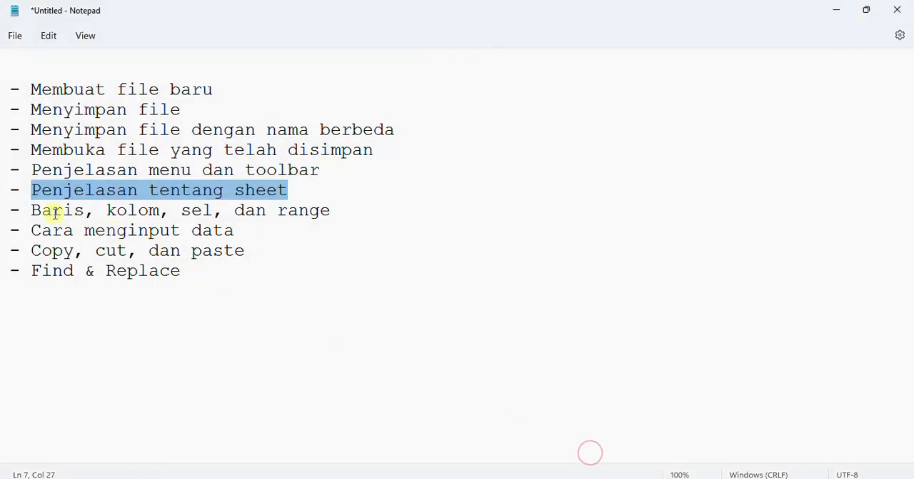
left_click_drag(35, 210, 328, 208)
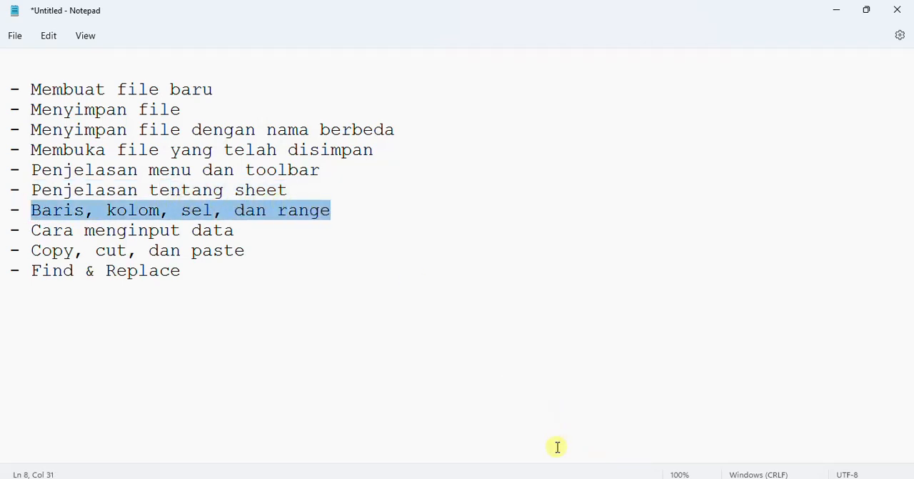
mouse_move(566, 478)
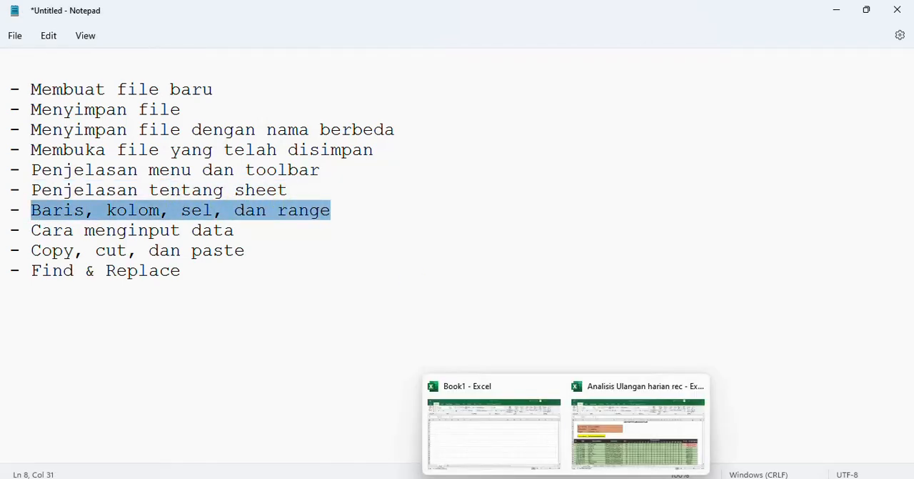
left_click(596, 435)
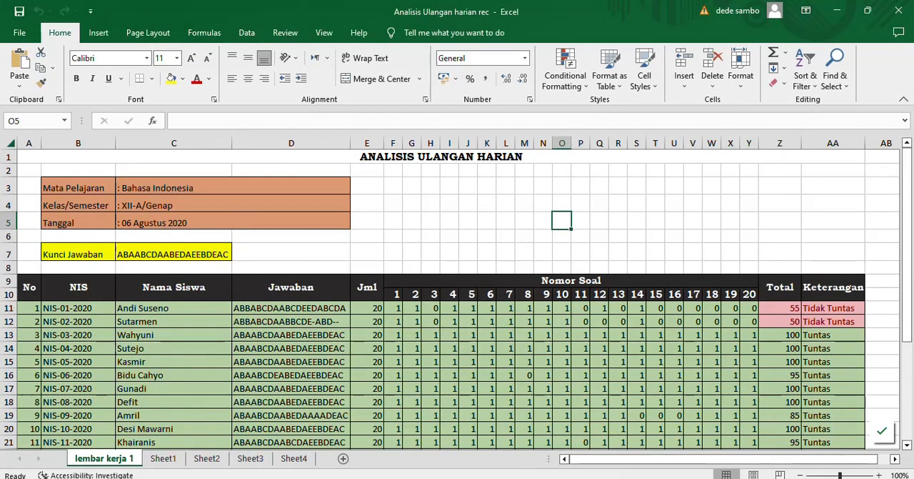
mouse_move(566, 477)
left_click(535, 458)
Select each of the entire rows 1 to 5 in turn on Book1's blank sheet
left_click(8, 155)
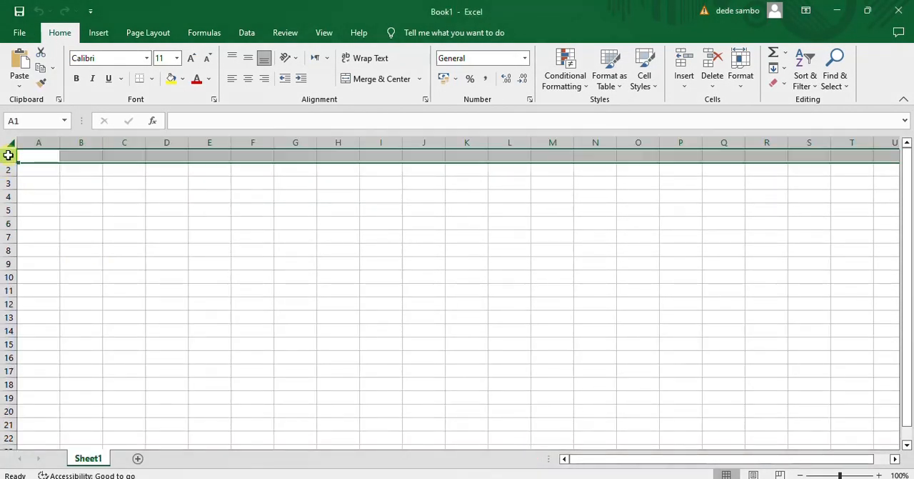
left_click(9, 168)
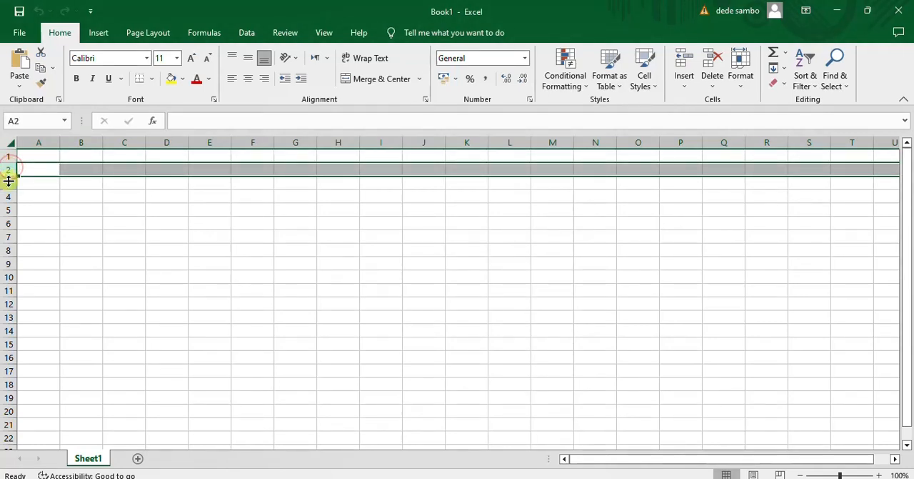
left_click(9, 180)
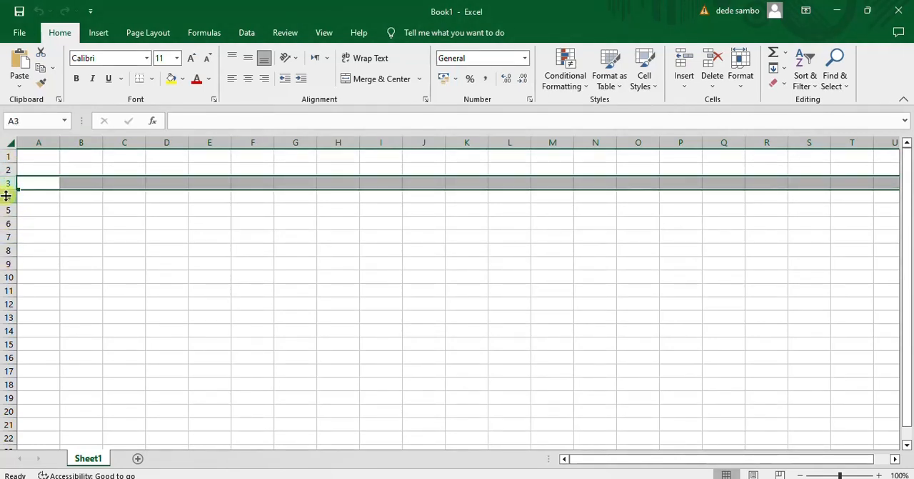
left_click(7, 197)
left_click(10, 208)
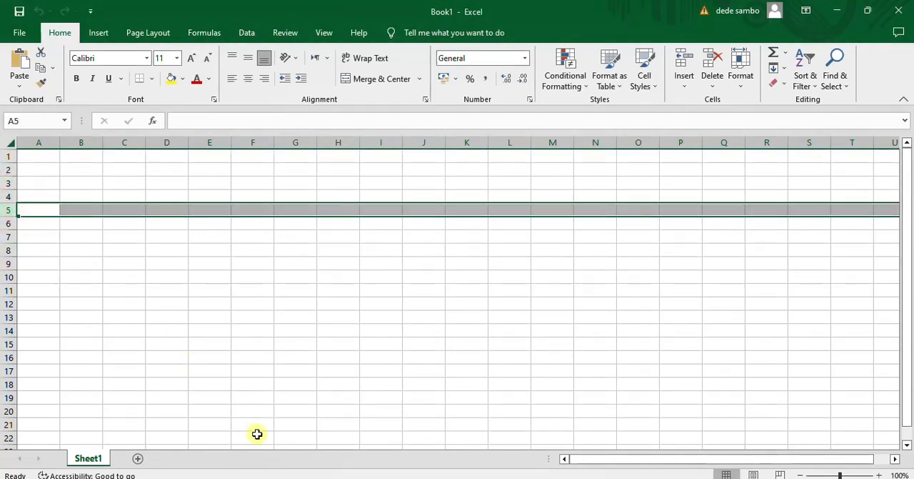
Select each of the entire columns A to D in turn, and finish with the single cell G7 selected
left_click(41, 142)
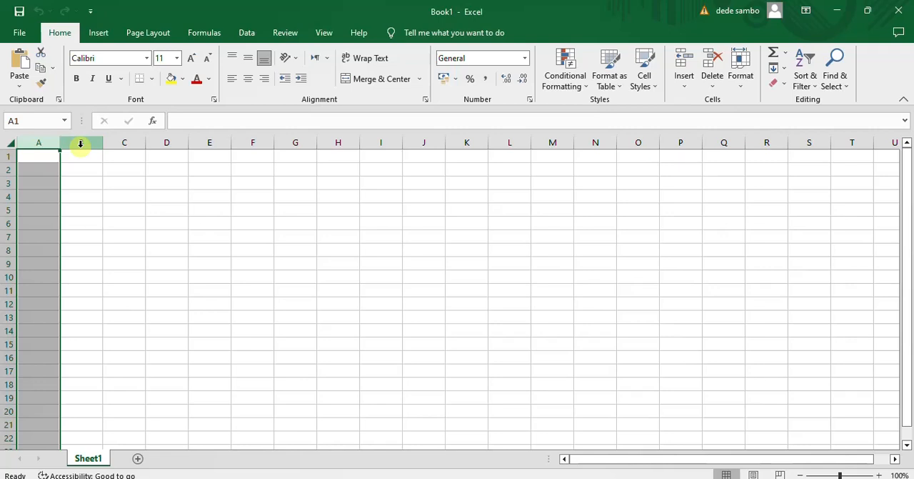
left_click(80, 143)
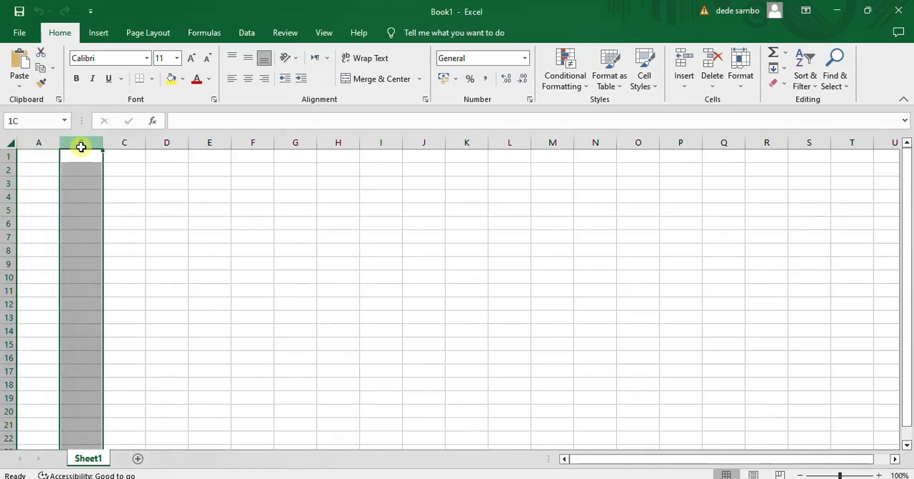
left_click(124, 142)
left_click(172, 144)
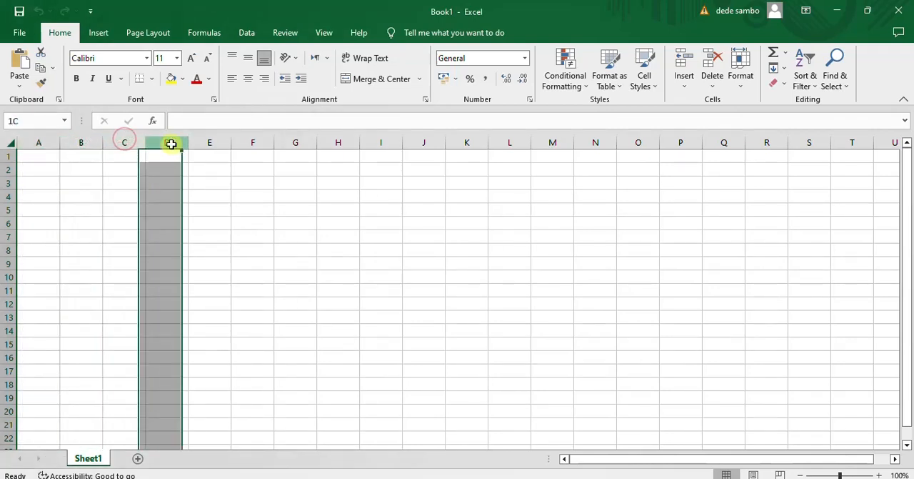
left_click(280, 236)
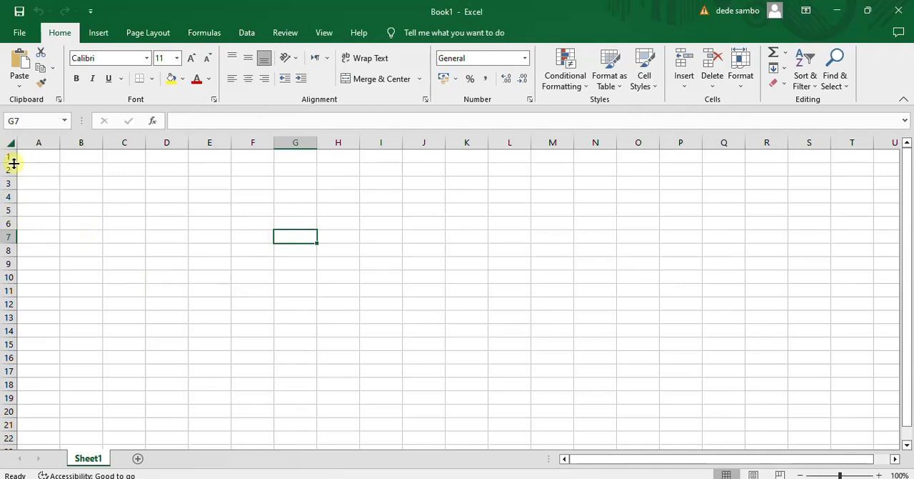
Enlarge row 1 to about four times its height and column A to about 3.5 times its width, and fill cell A1 yellow
left_click_drag(10, 163, 9, 201)
left_click_drag(58, 142, 167, 142)
left_click(82, 176)
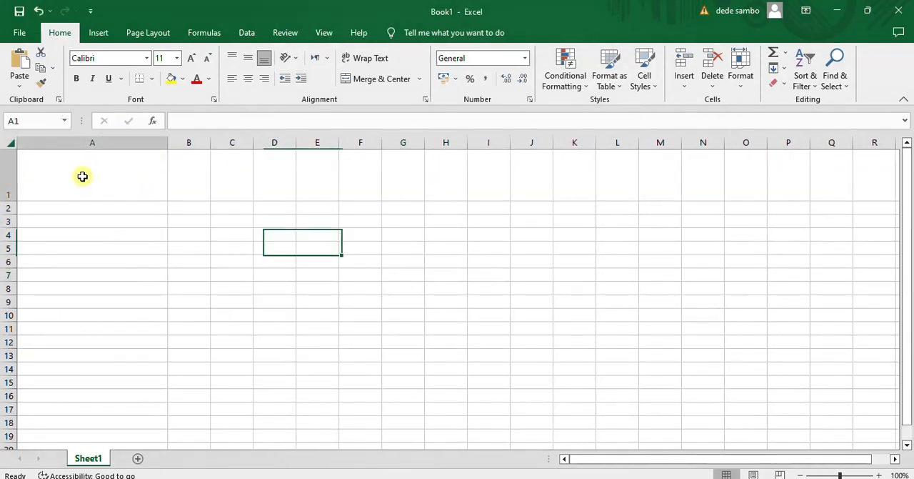
left_click(171, 79)
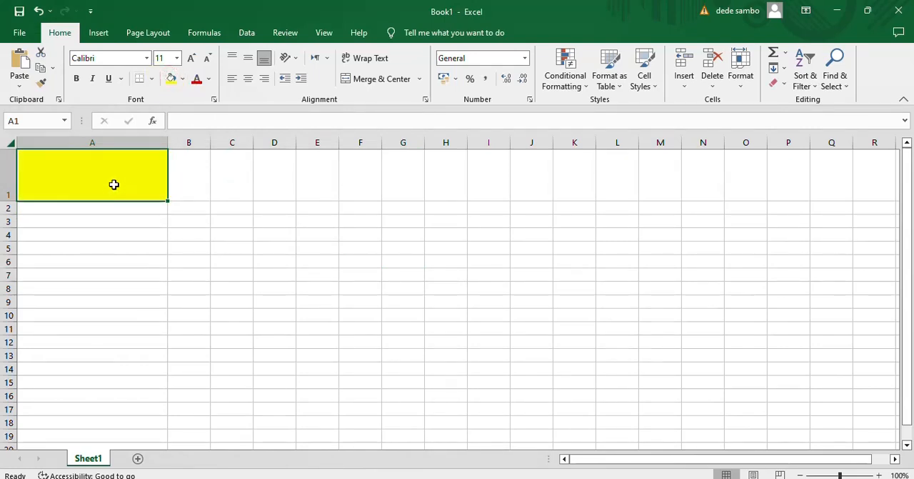
Enter the text A1 in the yellow cell A1, and centre it horizontally and vertically
left_click(126, 247)
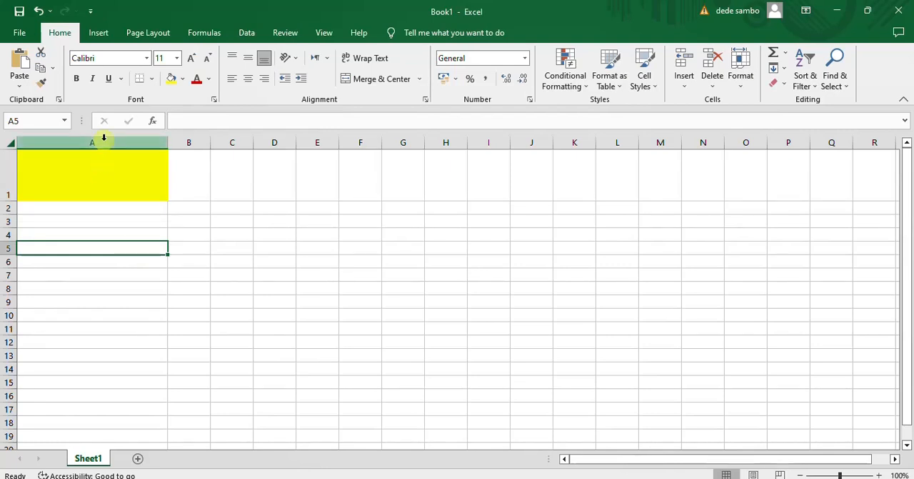
left_click(76, 170)
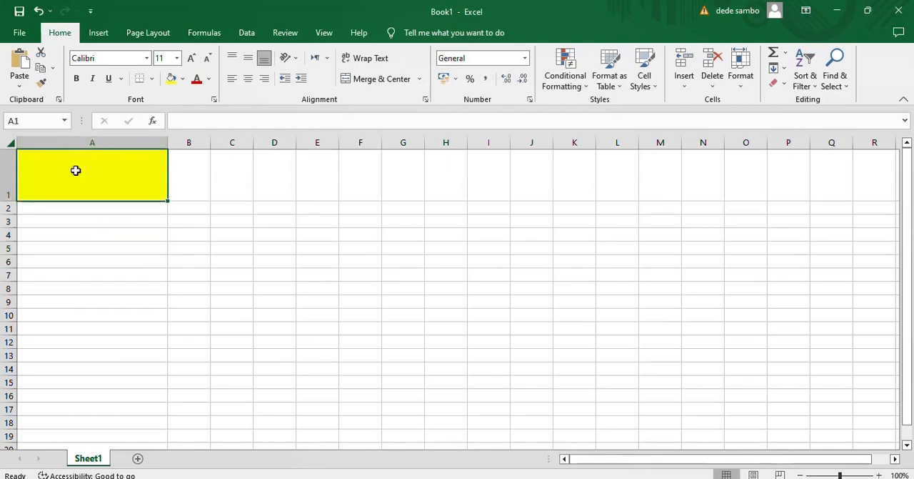
type("a")
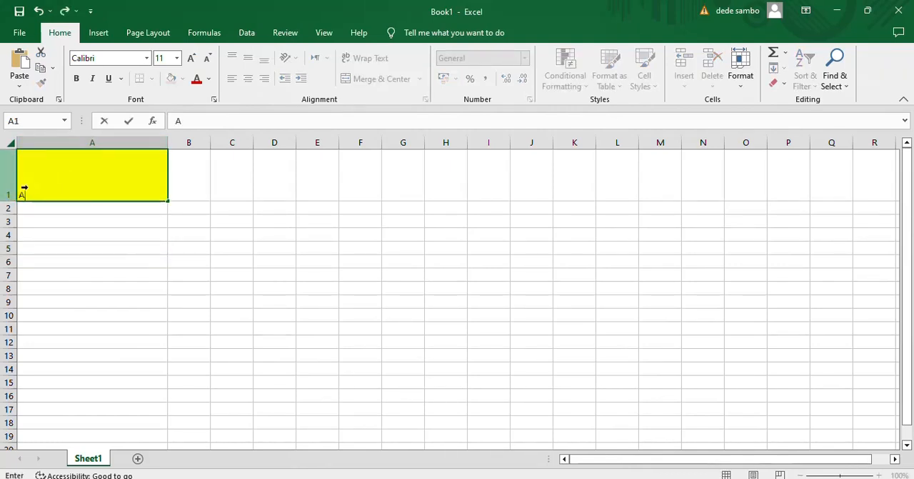
left_click(9, 186)
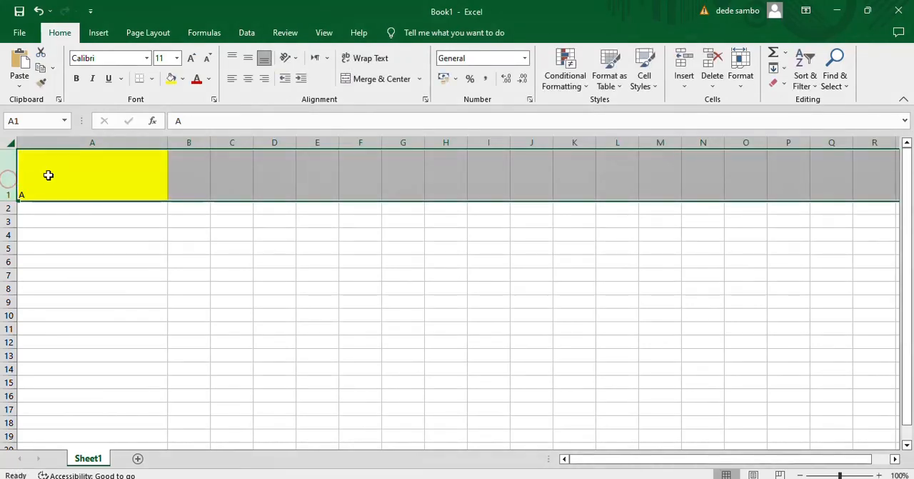
left_click(47, 192)
double_click(46, 192)
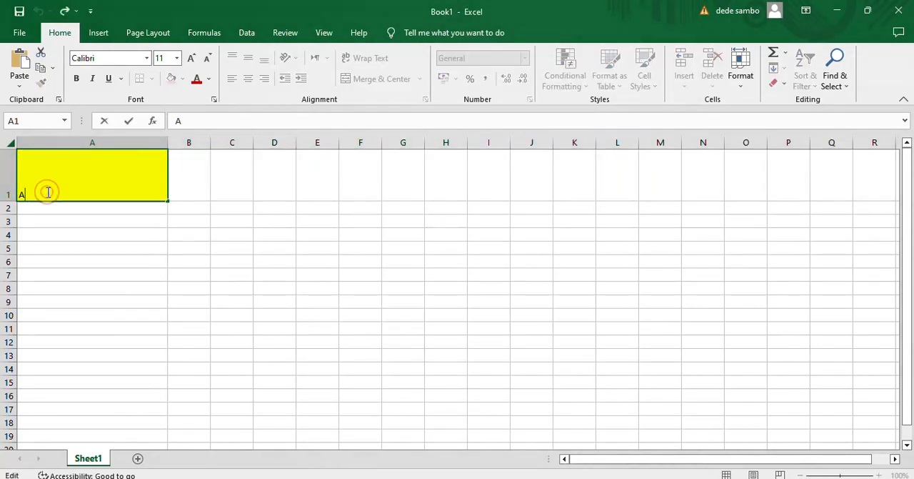
type("1")
left_click(74, 268)
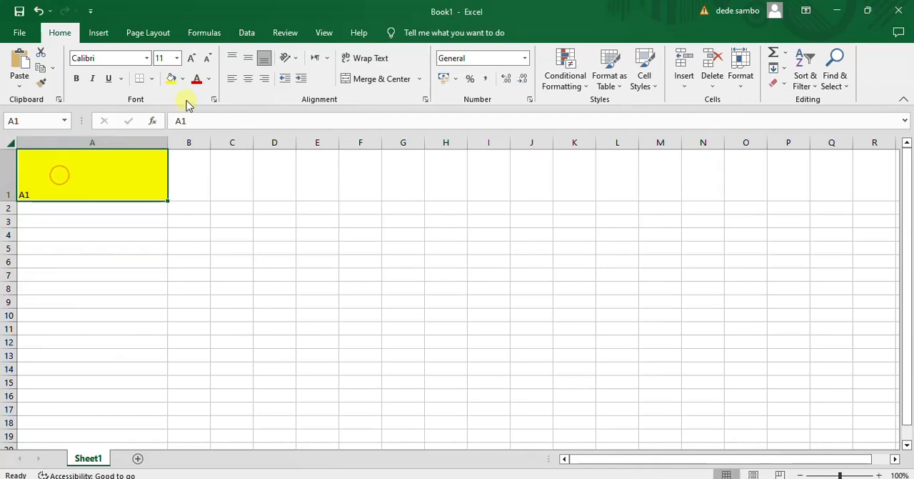
left_click(243, 79)
left_click(245, 60)
left_click(250, 194)
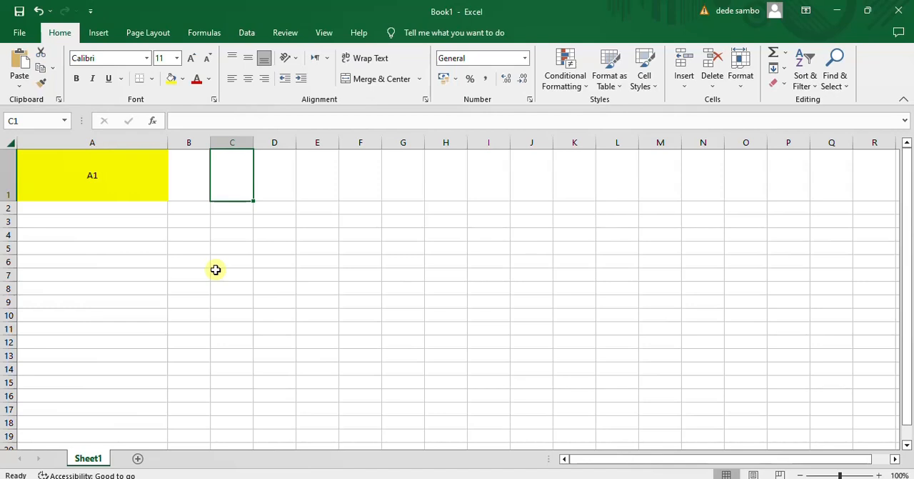
Select the whole column A and the whole row 1 in turn, and return to cell A1 where they meet
left_click(122, 177)
left_click(106, 137)
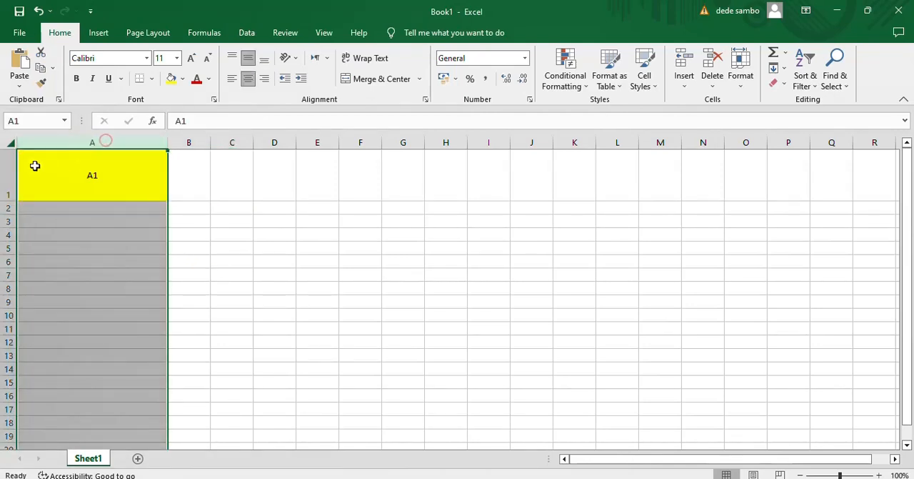
left_click(4, 168)
left_click(117, 163)
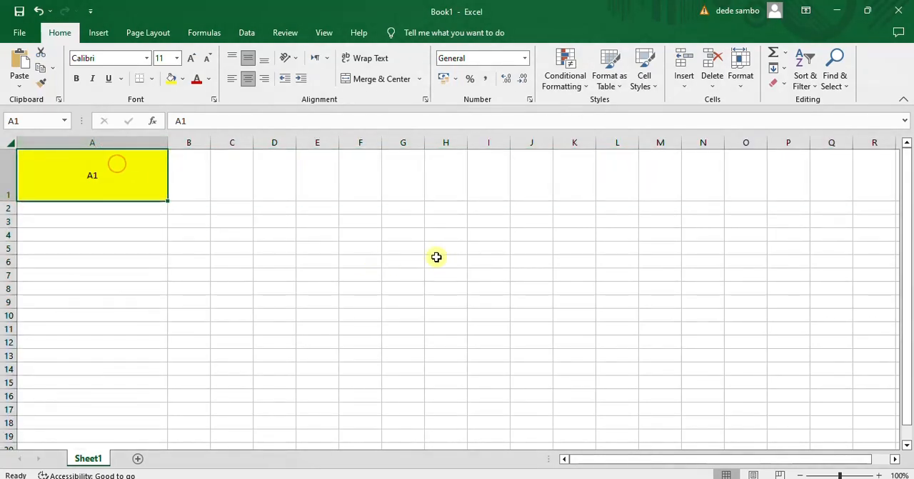
Select the whole column F, and fill cell F5 yellow
left_click(363, 142)
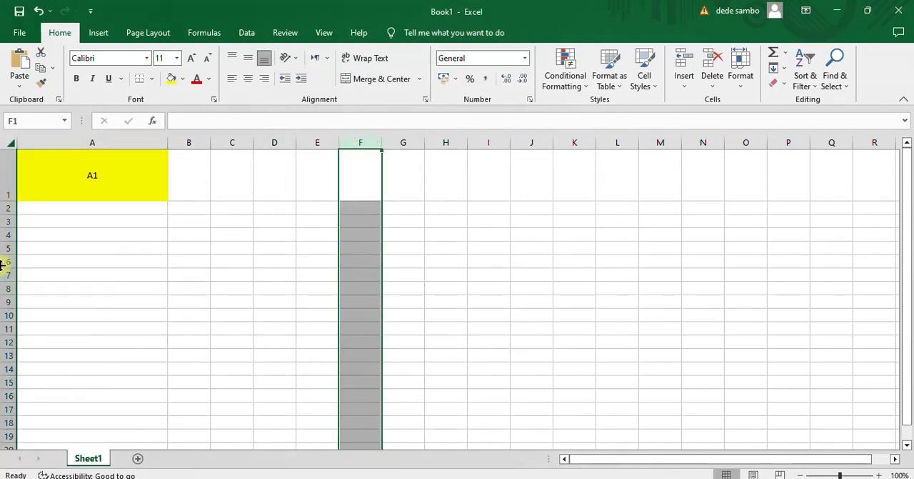
left_click(360, 245)
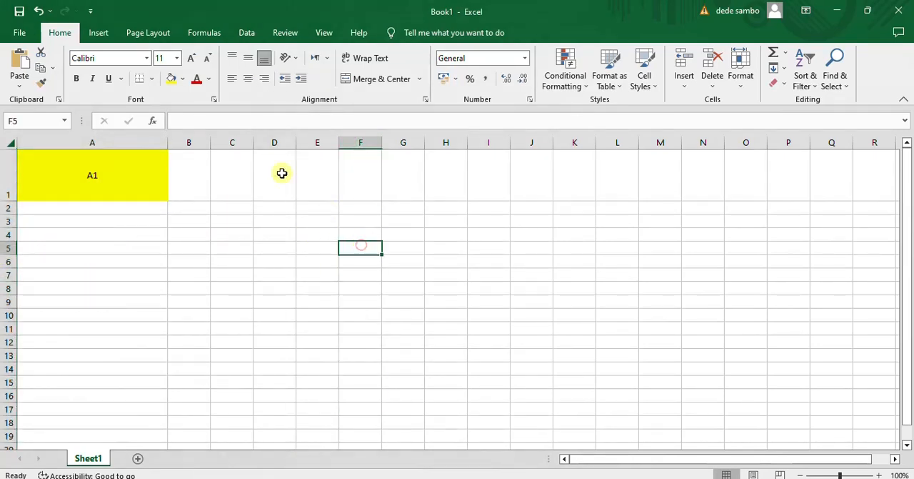
left_click(170, 77)
left_click(482, 267)
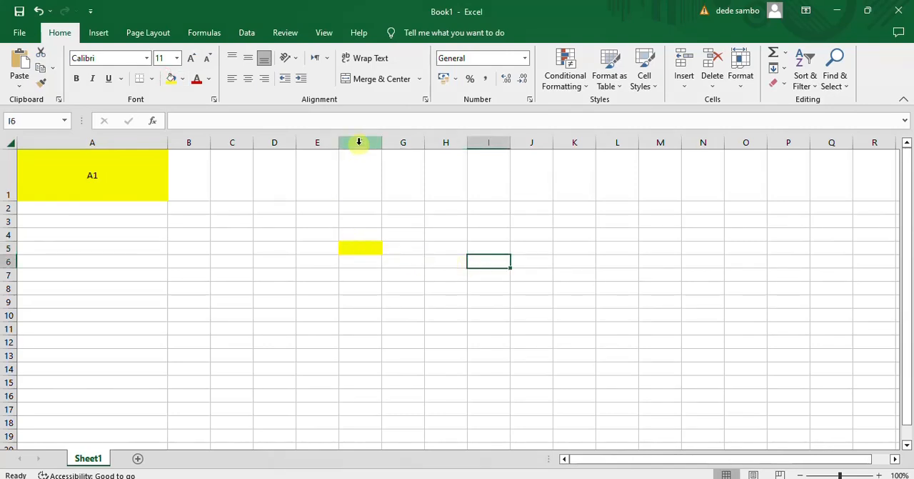
Enter the text F5 in cell F5, and centre it horizontally and vertically
left_click(361, 245)
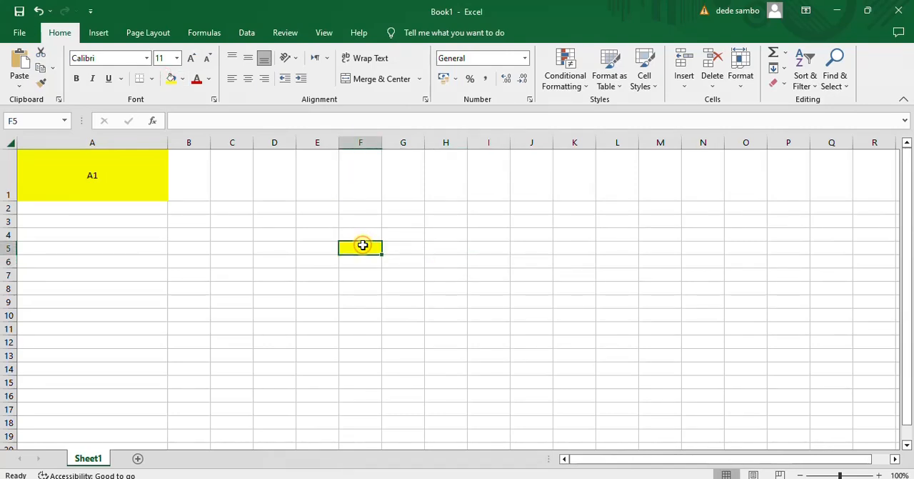
type("F5")
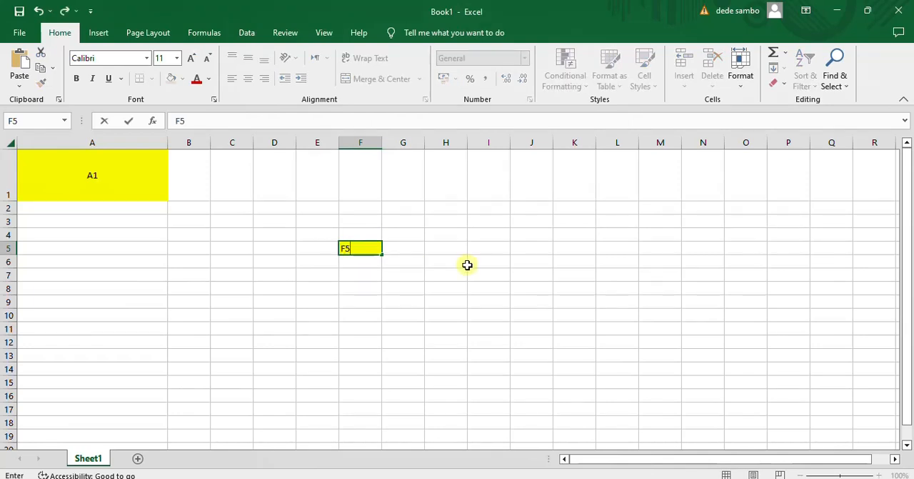
left_click(463, 263)
left_click(370, 251)
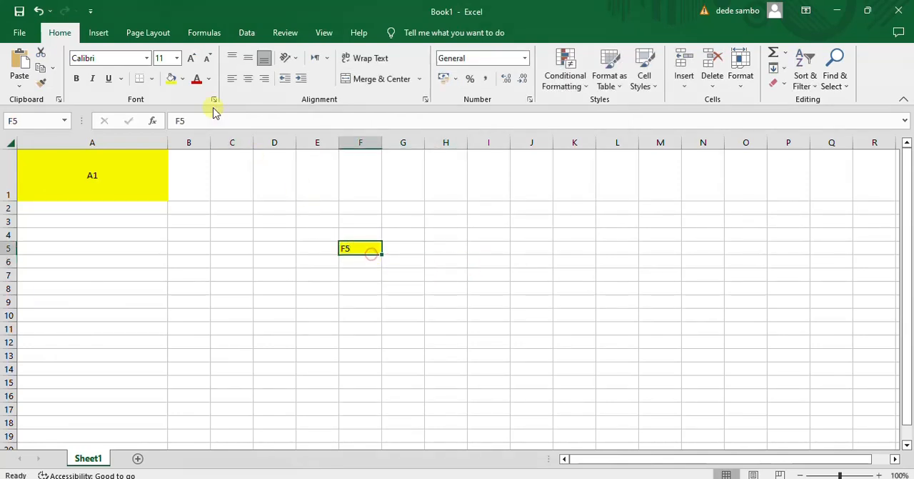
left_click(247, 78)
left_click(247, 58)
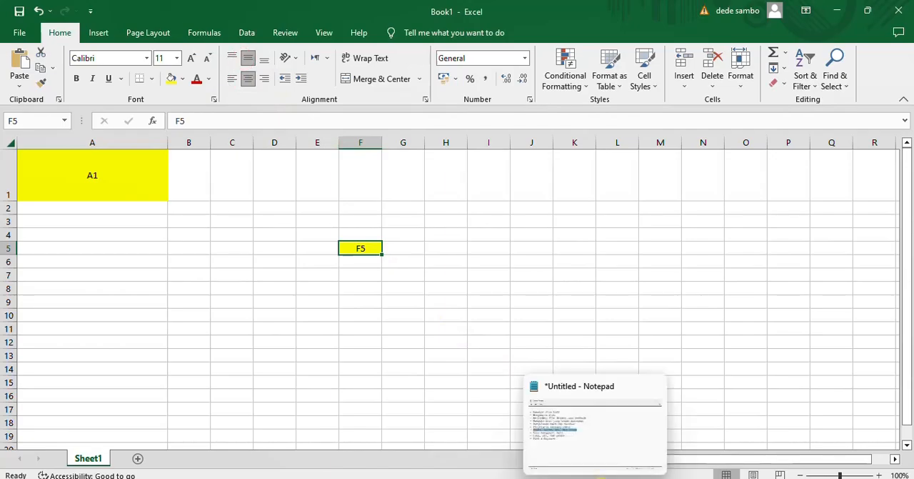
Check the Notepad topic list, return to Book1 in Excel, and select the range A1:F10
left_click(596, 477)
key("alt+Tab")
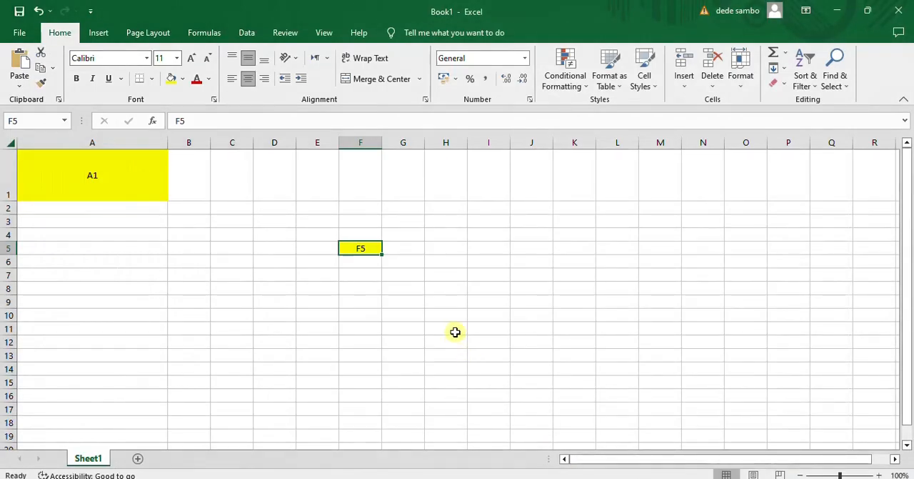
left_click(455, 330)
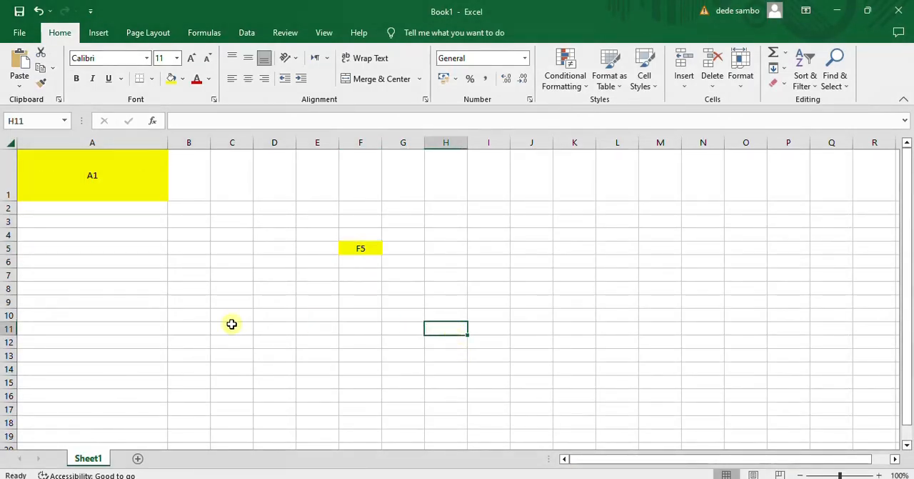
left_click_drag(136, 176, 377, 315)
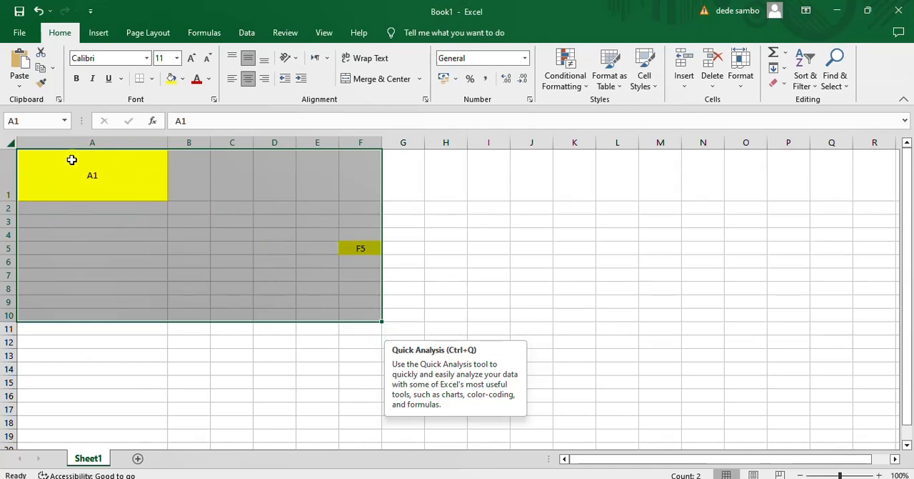
Select the range A1:F5, and change the text in cell A1 to A1:F5
left_click(368, 243)
left_click_drag(127, 178, 383, 256)
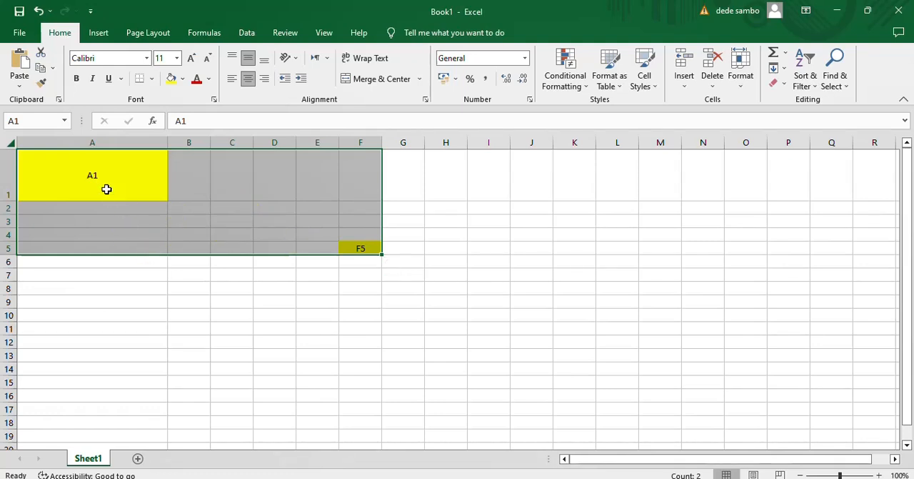
left_click(217, 118)
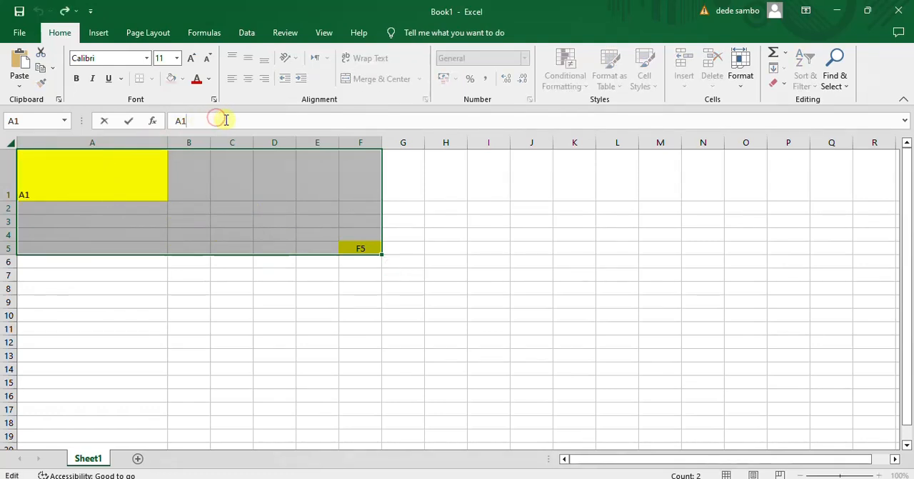
type(";")
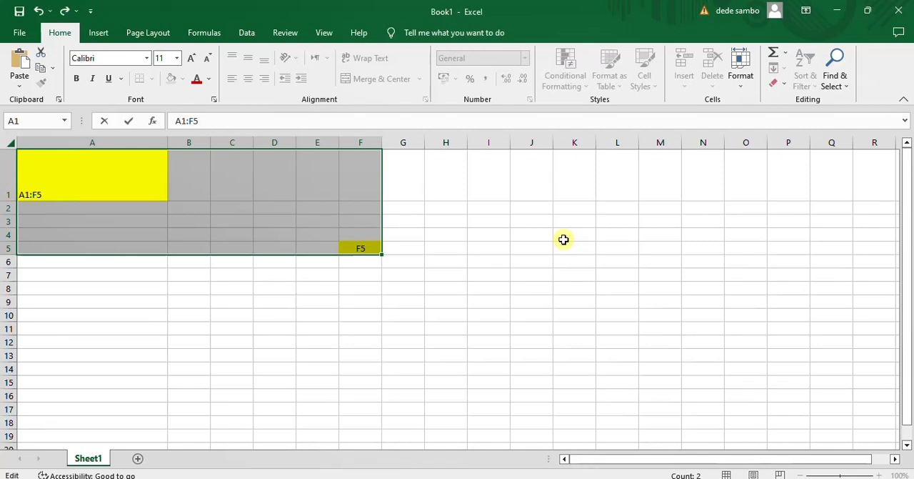
left_click(563, 240)
right_click(572, 241)
left_click(175, 305)
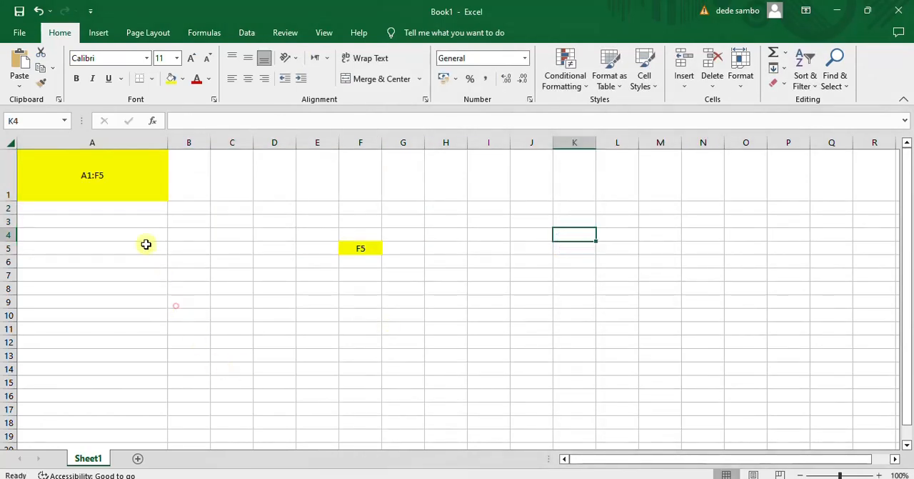
Select the range A1:F5 several times to show how it spans from cell A1 to cell F5
left_click(117, 180)
left_click_drag(169, 202, 360, 250)
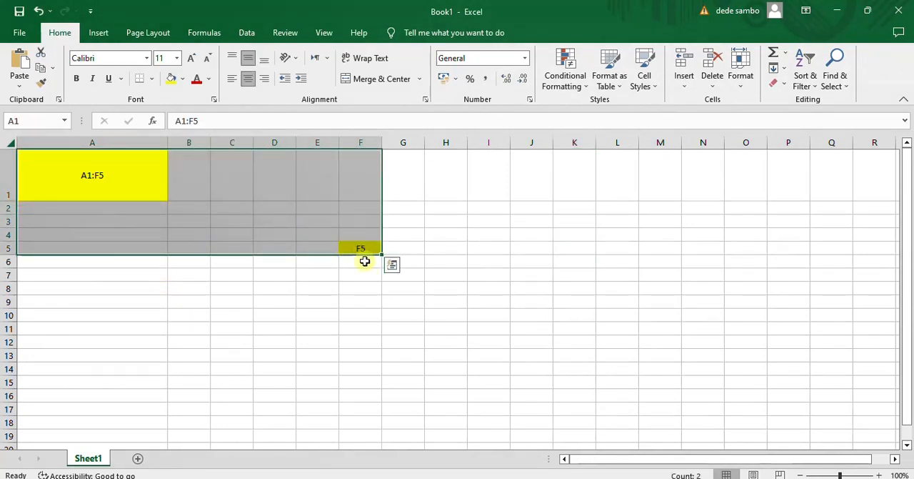
left_click(357, 325)
left_click_drag(130, 167, 363, 244)
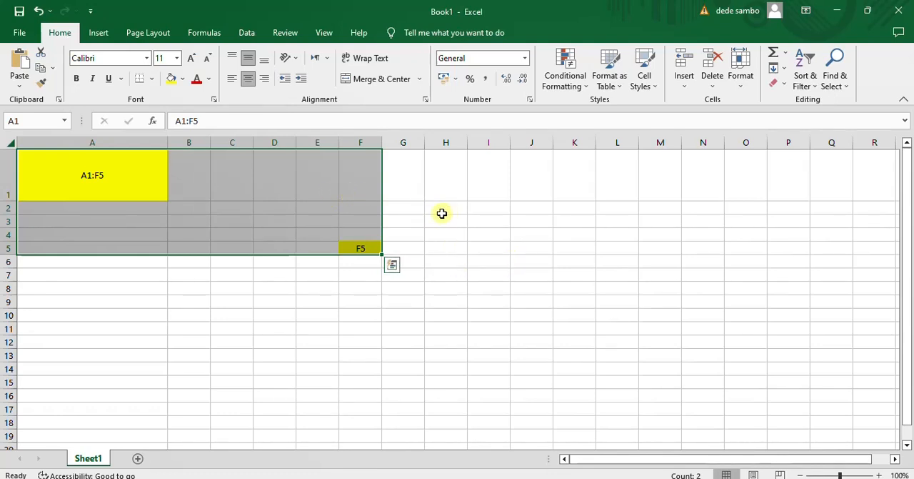
left_click(182, 267)
left_click_drag(140, 158, 363, 247)
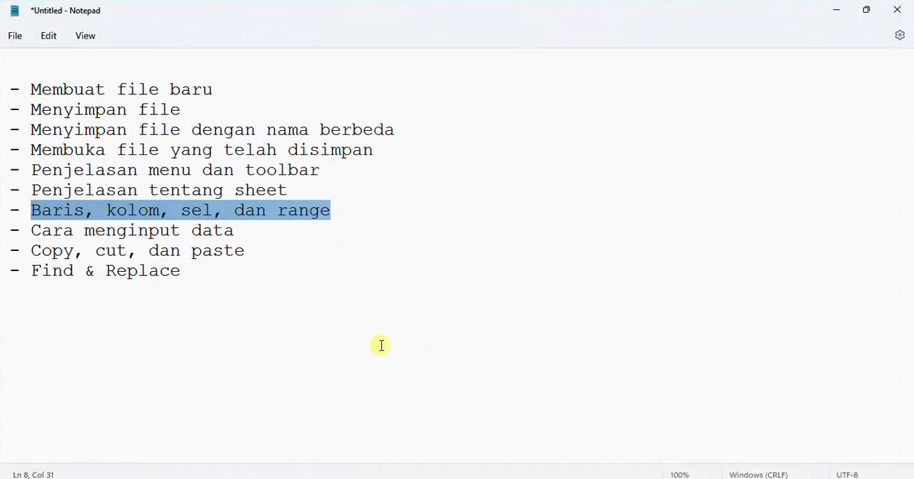
Switch to Notepad, highlight the topic "Cara menginput data", and return to Book1 in Excel
left_click(349, 331)
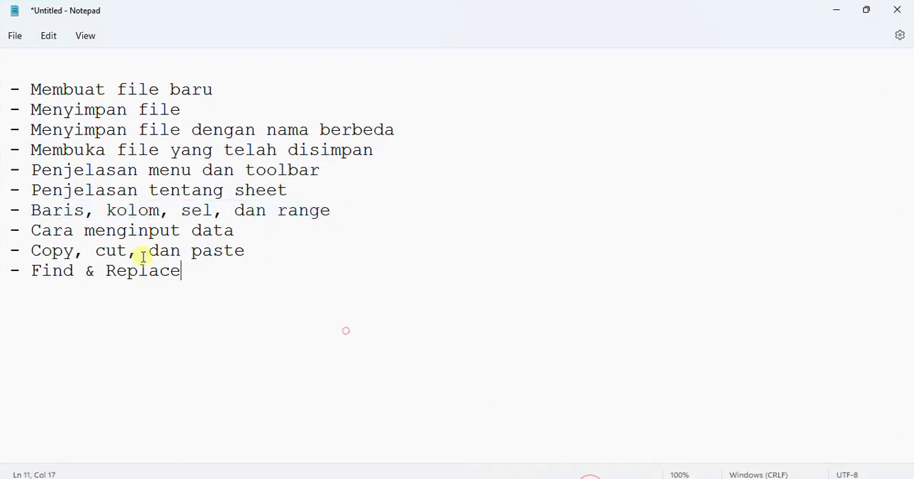
left_click_drag(28, 230, 235, 231)
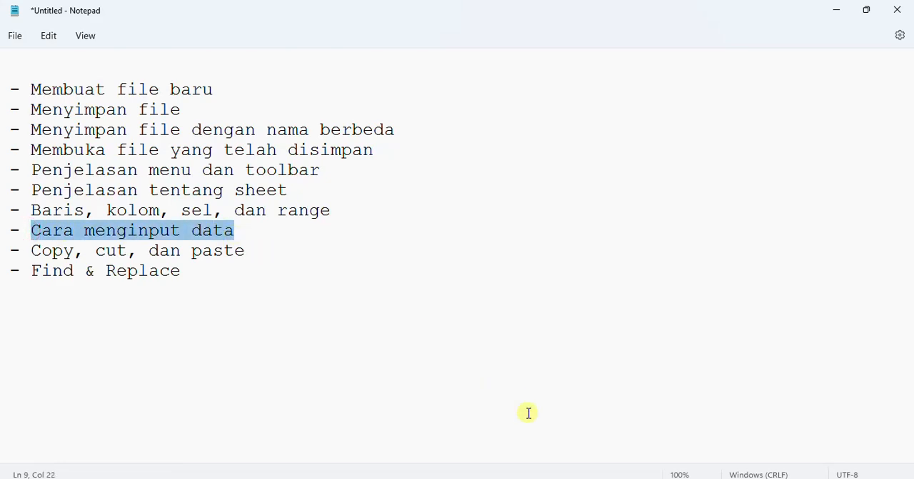
left_click(541, 449)
Enter the sample text HDV'WHVBPI in cell A8
left_click(100, 294)
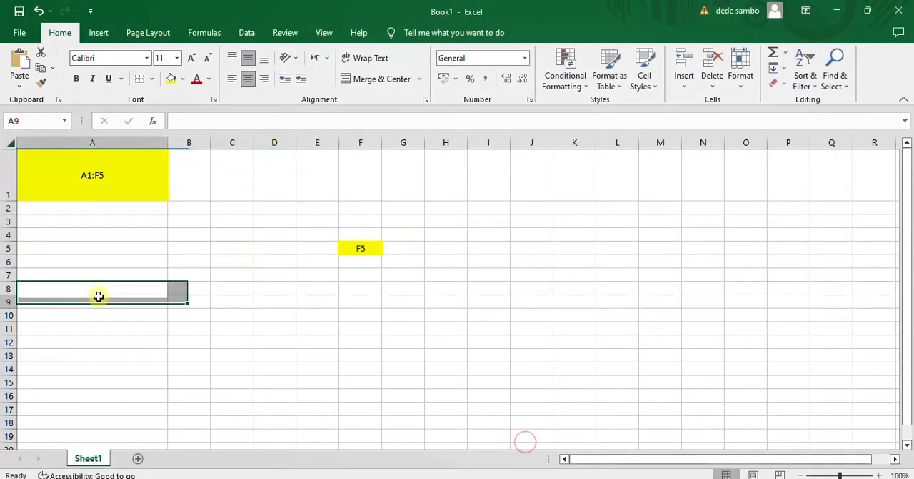
left_click(108, 289)
type("HDV'WHVBPI")
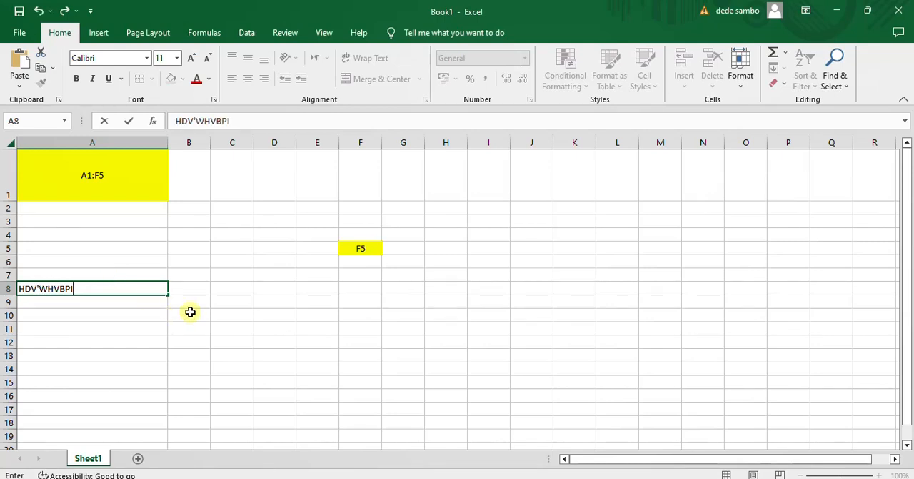
Enter the headers NO, NAMA and KELAS in cells A8, B8 and C8, replacing the sample text in A8
left_click(200, 286)
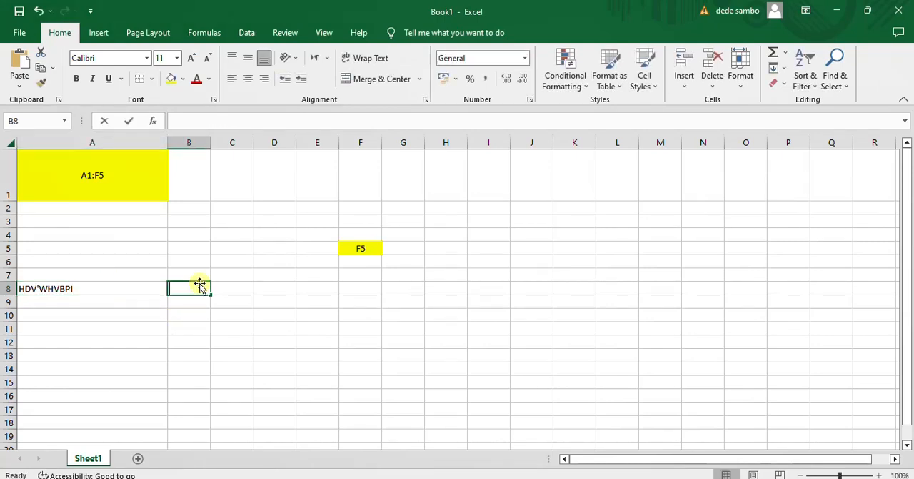
type("NAMA")
left_click(135, 286)
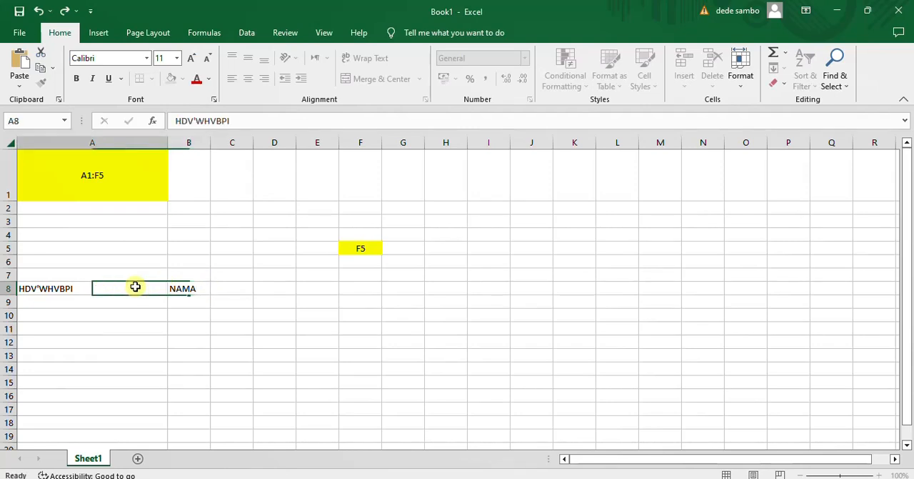
type("NO")
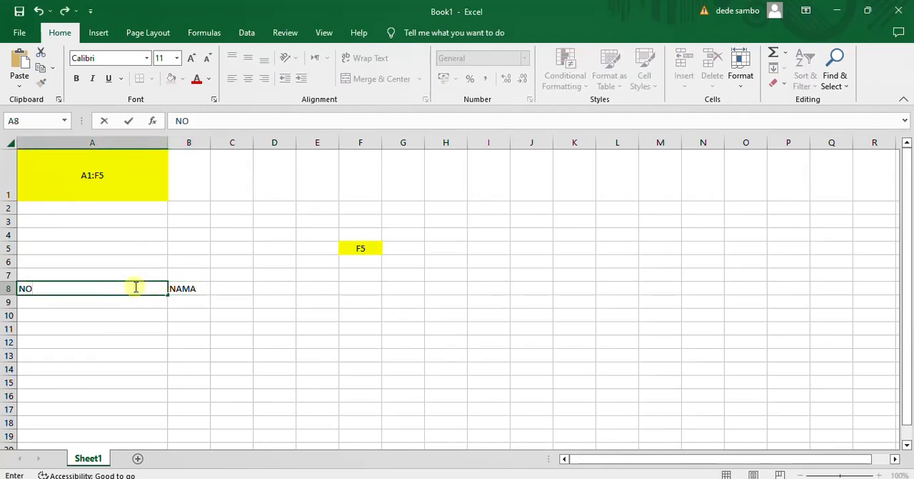
left_click(243, 285)
type("KELAS")
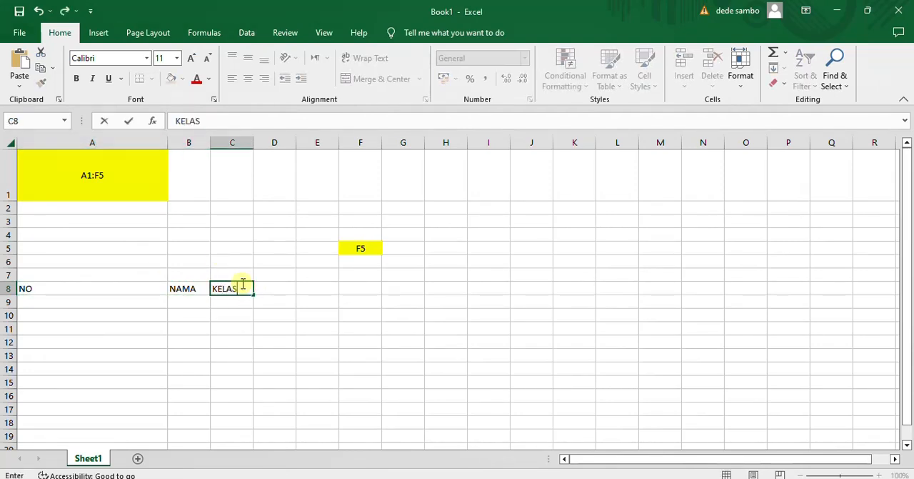
left_click(275, 287)
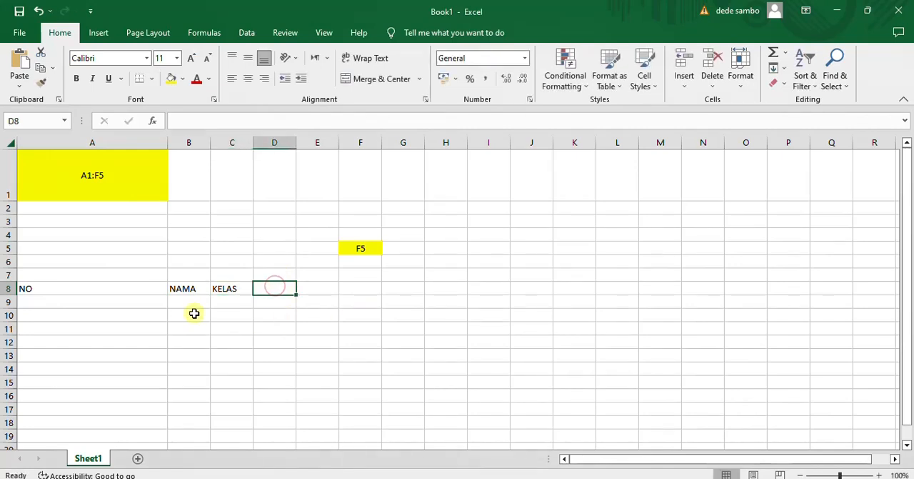
Delete rows 1 to 7 above the NO, NAMA and KELAS headers
left_click_drag(153, 300, 149, 325)
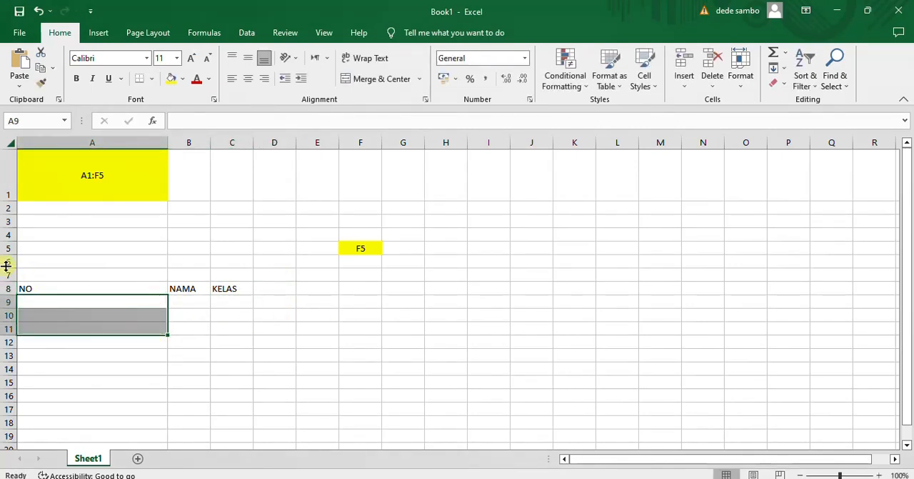
left_click_drag(4, 275, 4, 180)
right_click(3, 180)
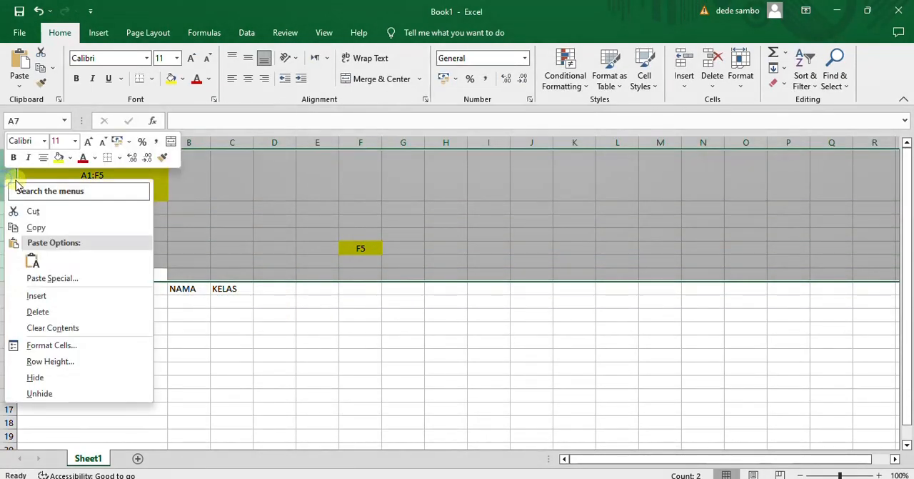
left_click(63, 311)
Switch to Notepad, highlight the topic "Copy, cut, dan paste", and return to Book1 in Excel
left_click(597, 478)
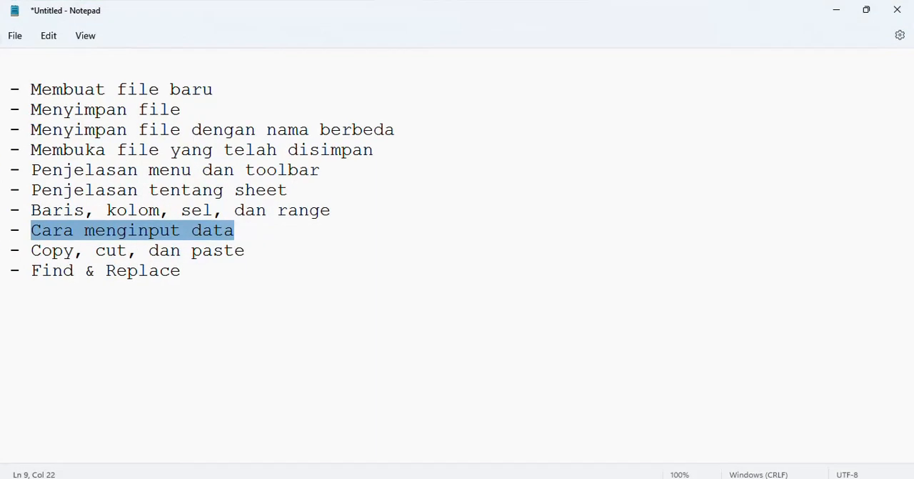
left_click(255, 322)
left_click_drag(245, 251, 32, 252)
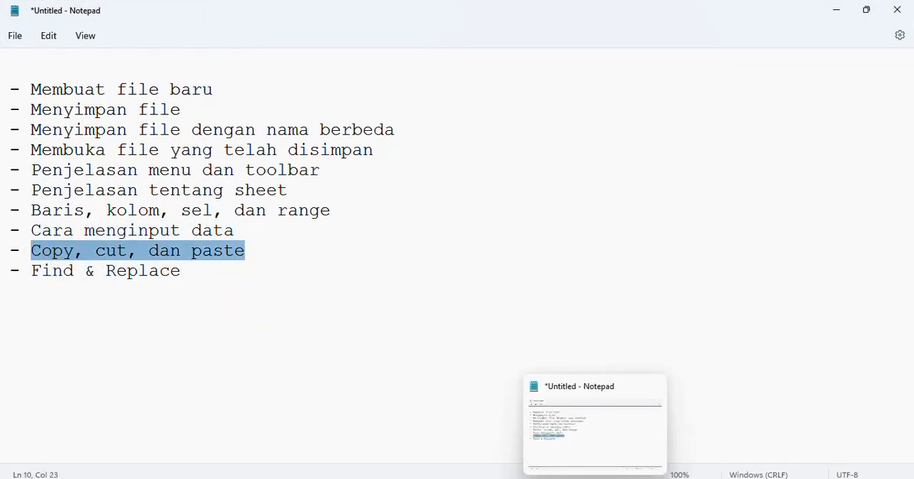
left_click(594, 478)
left_click(429, 332)
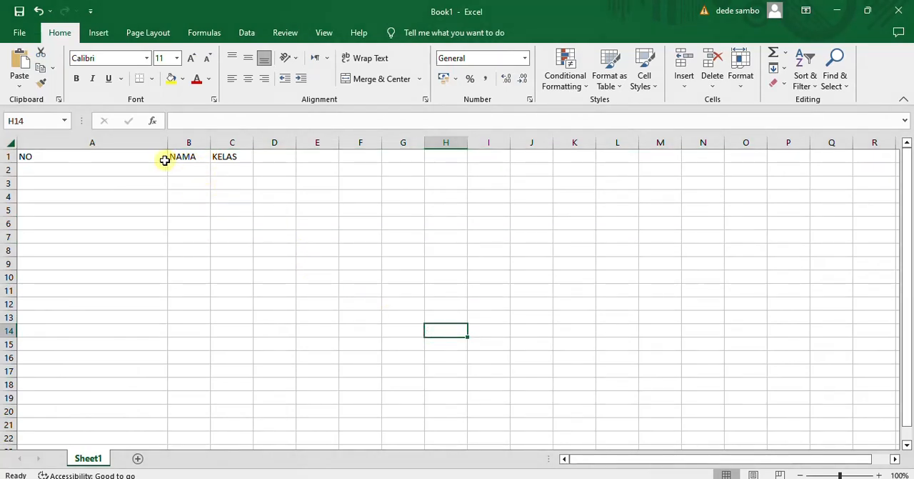
Copy the NO header from cell A1 and paste it into cell E6
left_click(154, 156)
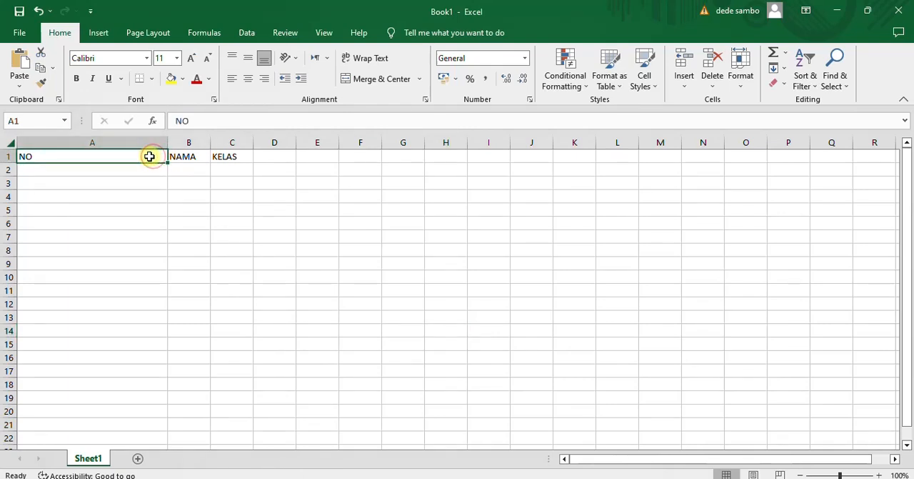
right_click(148, 156)
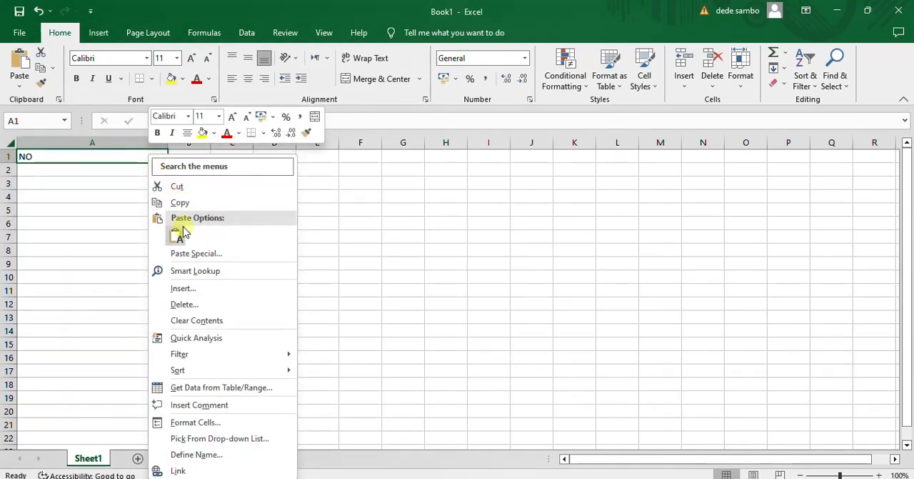
left_click(183, 203)
left_click(322, 208)
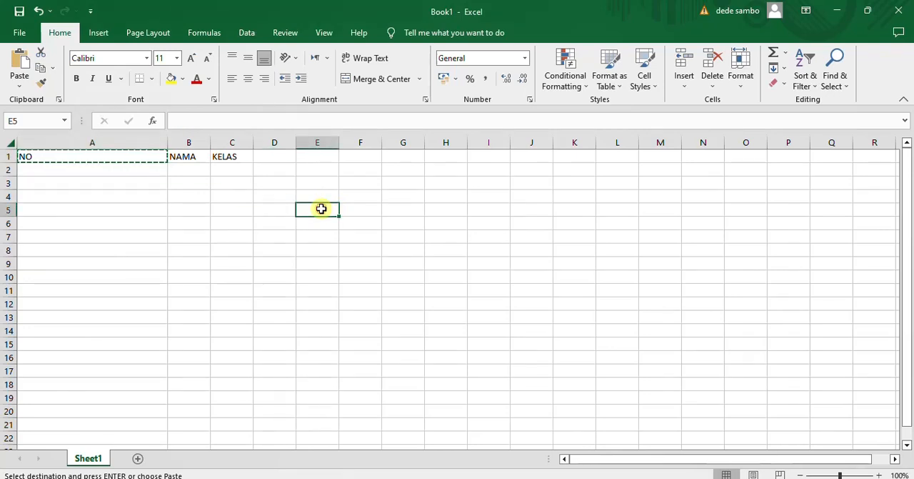
right_click(321, 209)
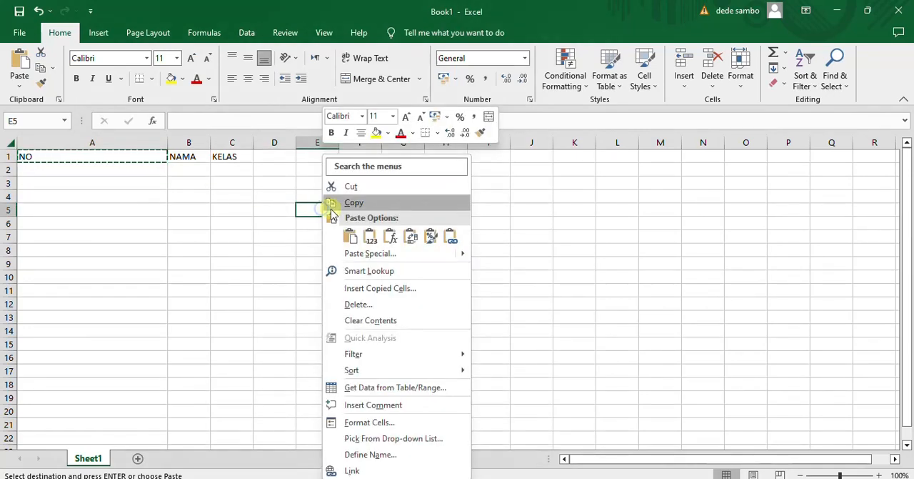
left_click(290, 252)
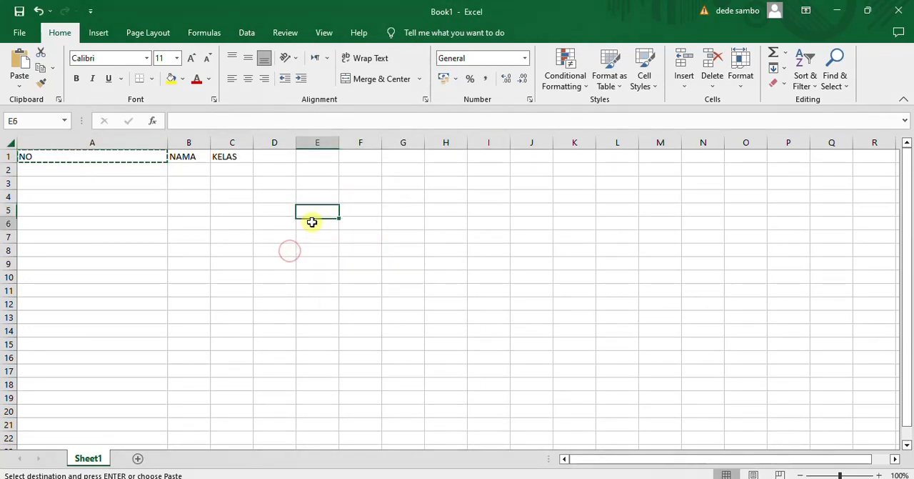
left_click(323, 221)
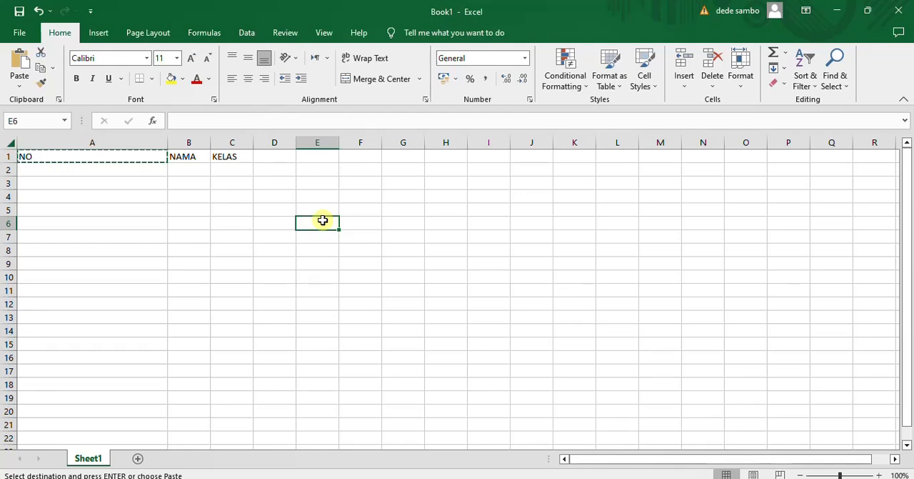
right_click(323, 221)
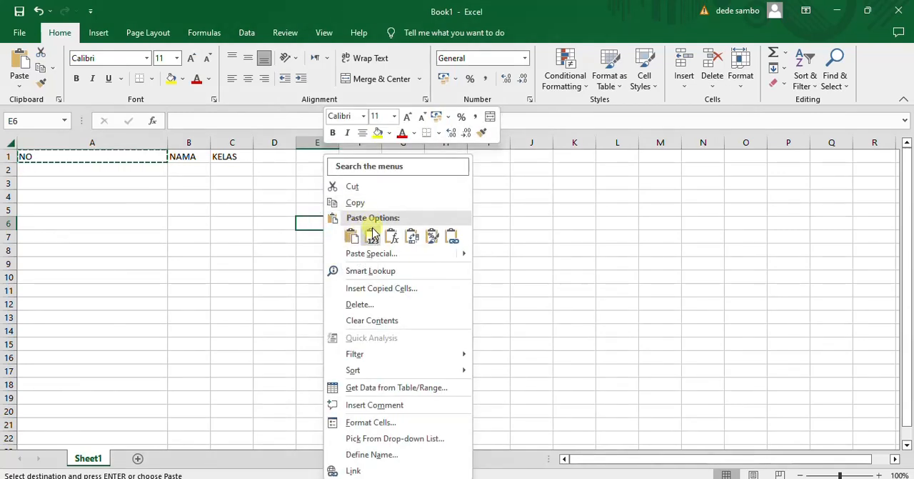
left_click(351, 237)
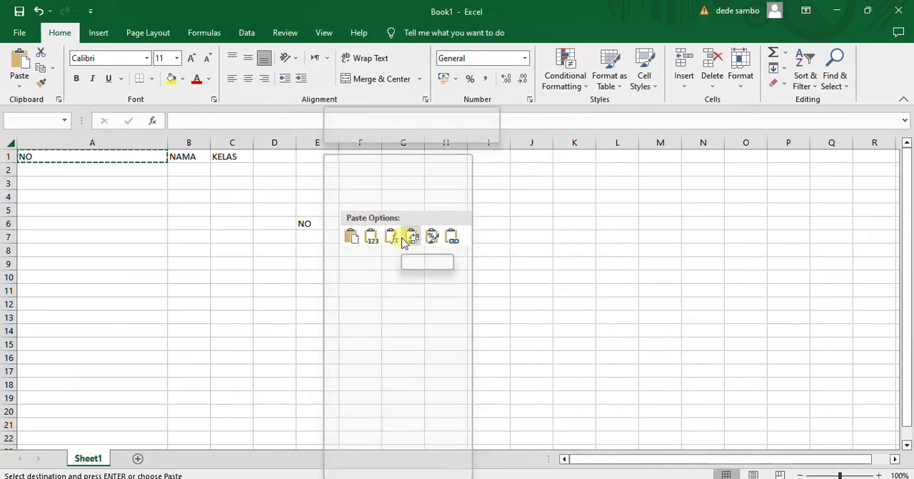
left_click(352, 238)
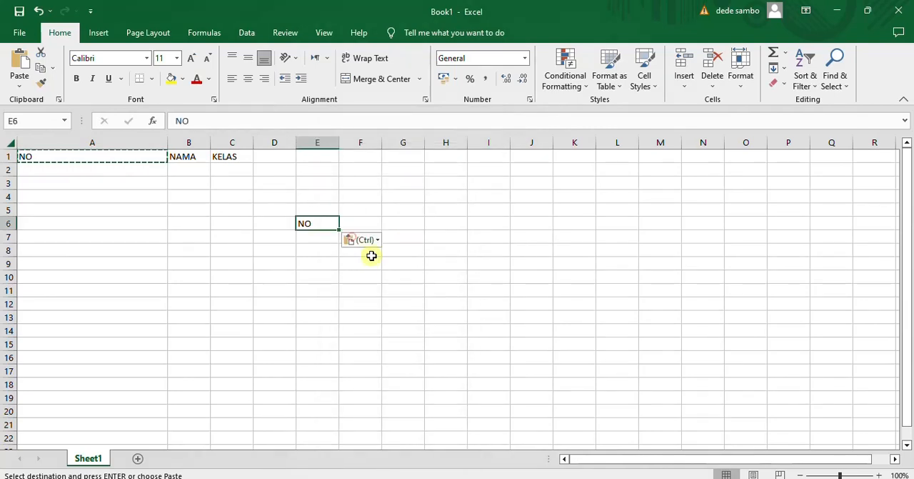
Paste the copied NO into cell E8, and paste it as values into cell F8
right_click(312, 251)
left_click(358, 237)
left_click(368, 250)
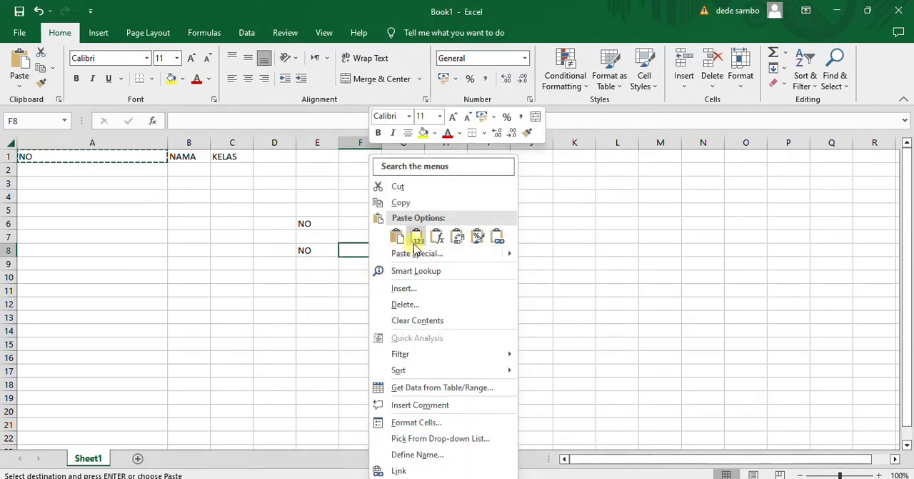
left_click(416, 245)
left_click(359, 289)
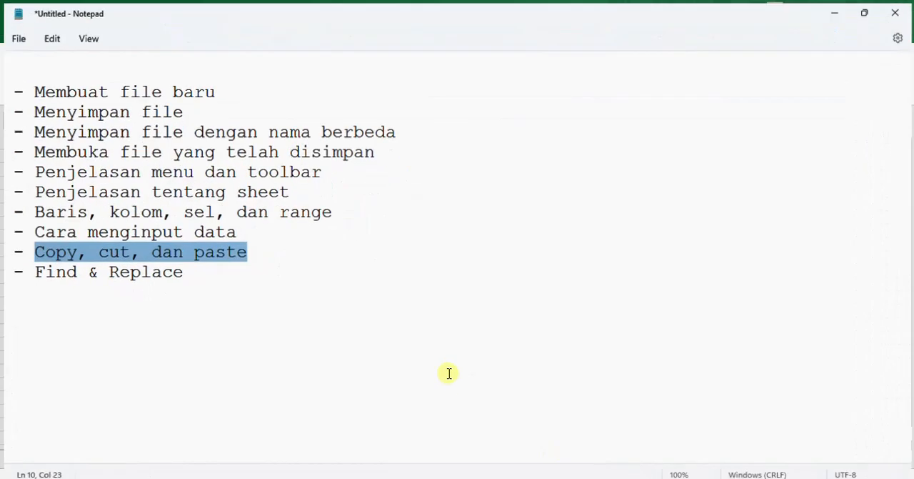
Highlight the topic "Find & Replace" in the Notepad list and return to Book1 in Excel
left_click(180, 272)
left_click_drag(31, 270, 180, 271)
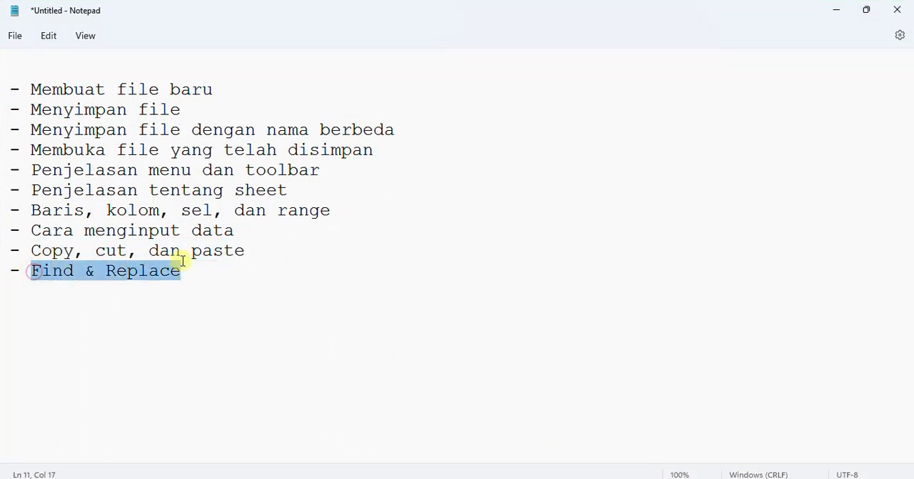
left_click(533, 453)
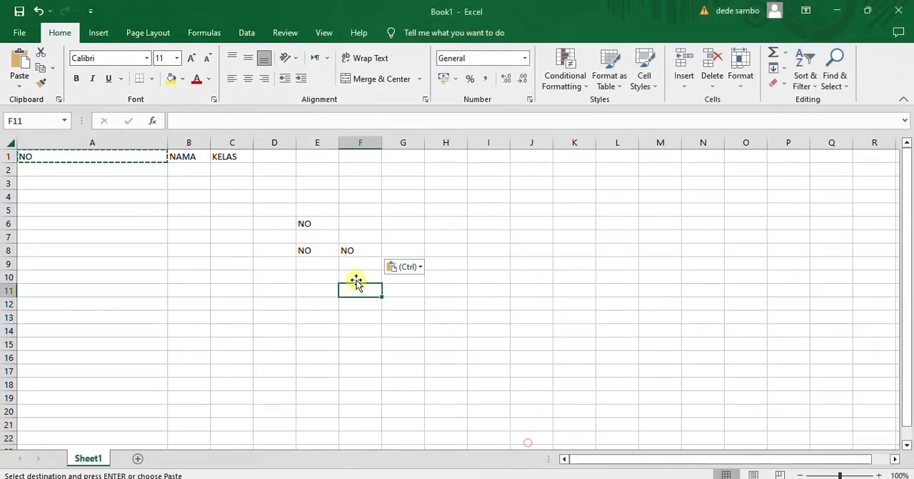
Find all cells containing NO, keeping the Find and Replace dialog clear of the data
left_click(247, 307)
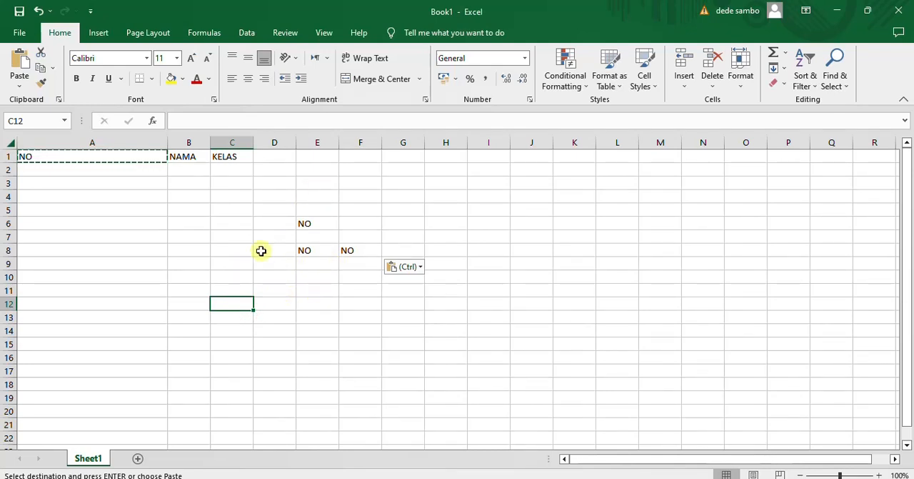
left_click(835, 75)
left_click(840, 104)
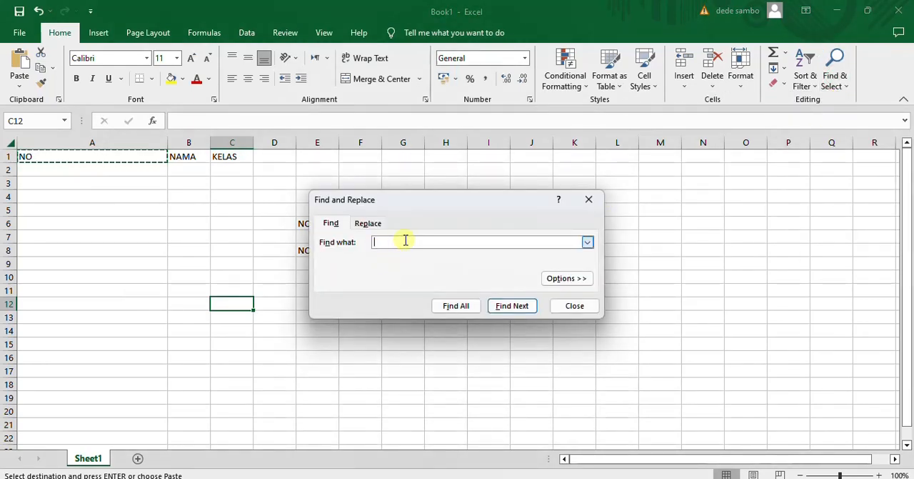
left_click_drag(415, 203, 532, 167)
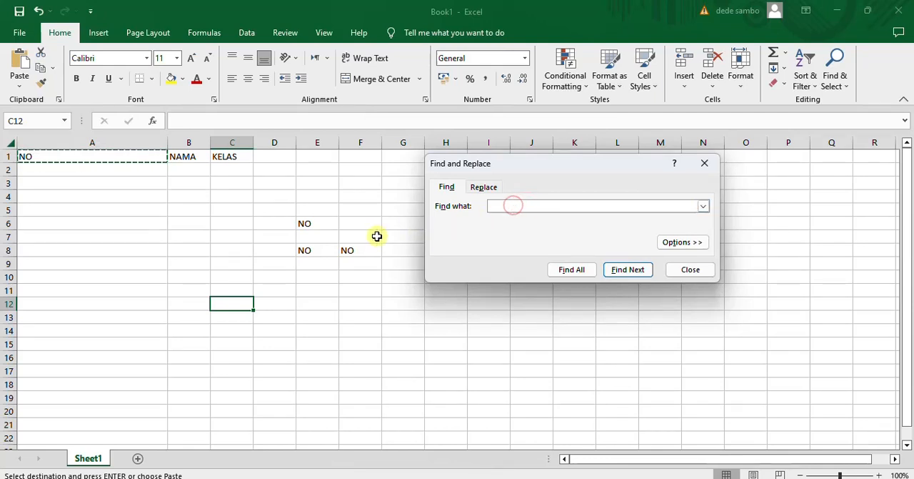
left_click(351, 249)
left_click(498, 205)
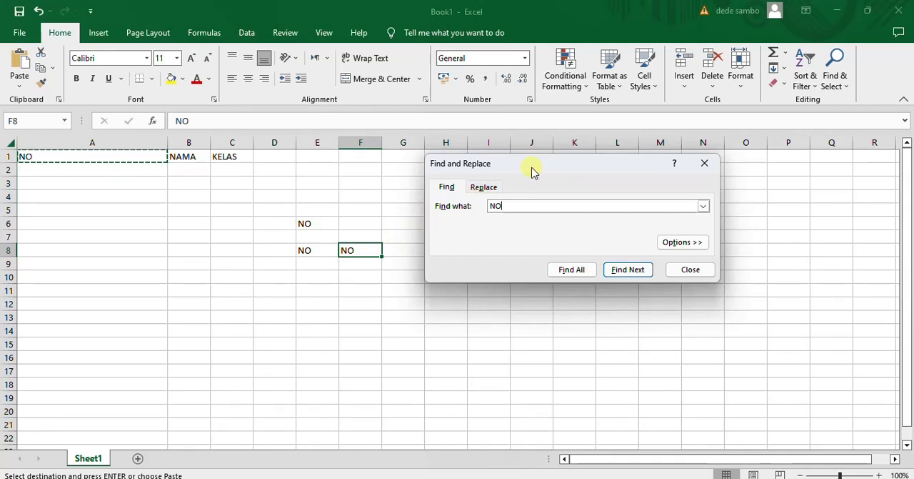
left_click_drag(533, 170, 532, 189)
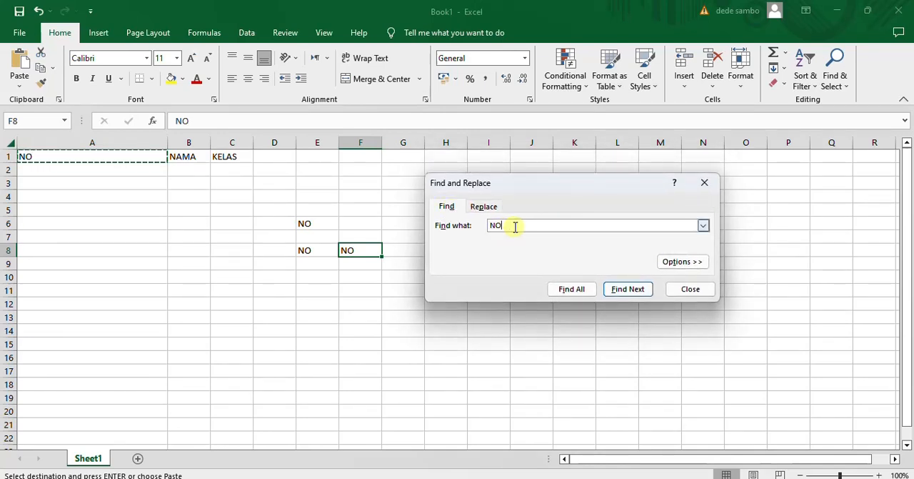
left_click(576, 290)
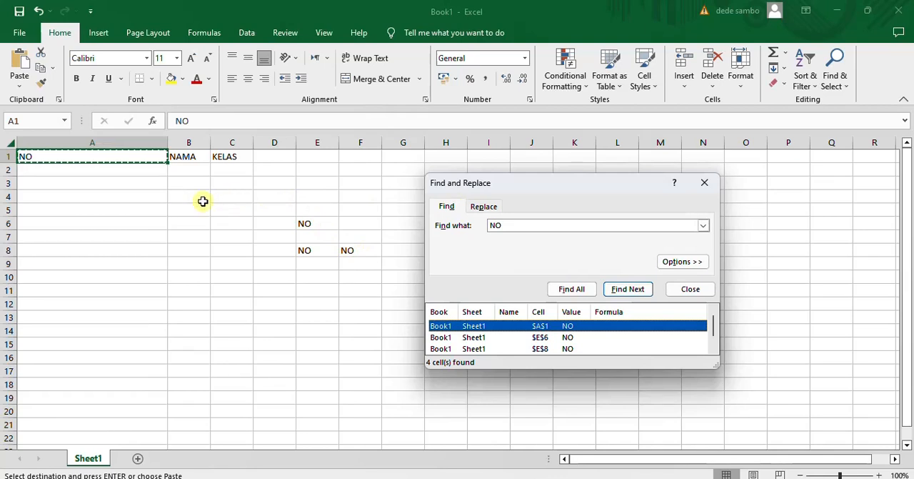
Go through the search results for NO, jumping to cells E6, E8 and F8
double_click(493, 226)
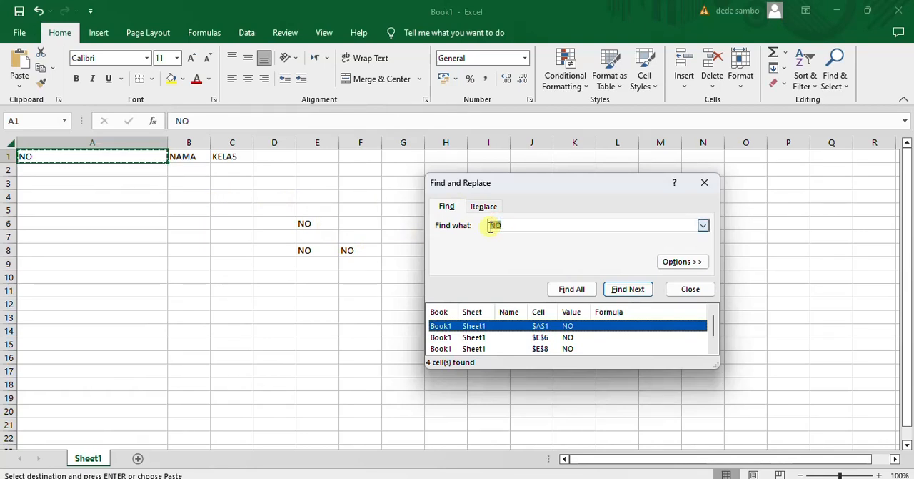
left_click_drag(490, 227, 508, 227)
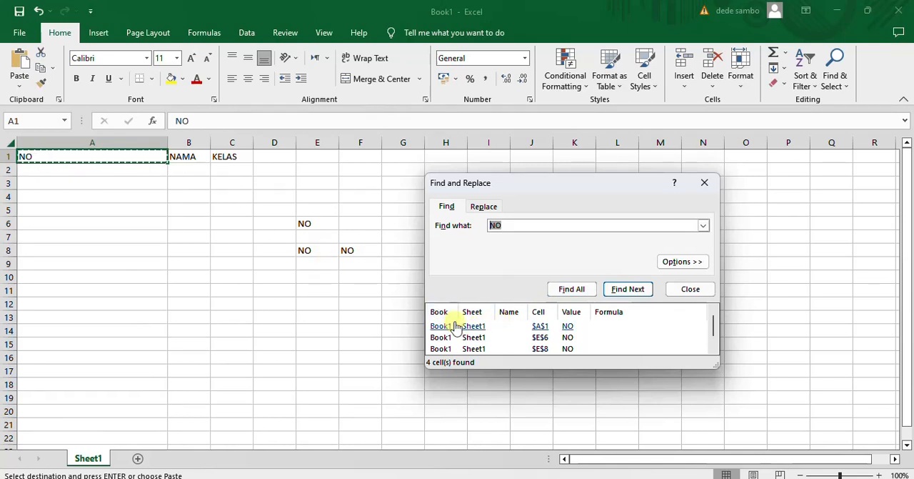
left_click(542, 338)
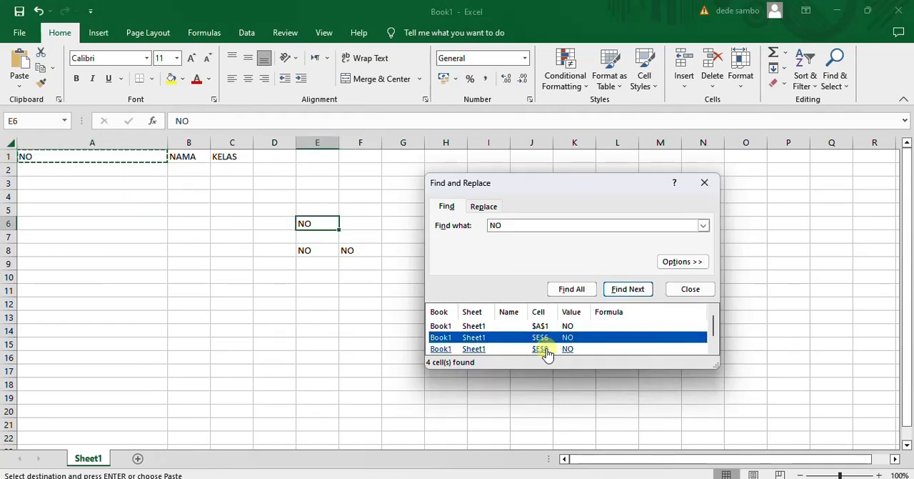
left_click(542, 349)
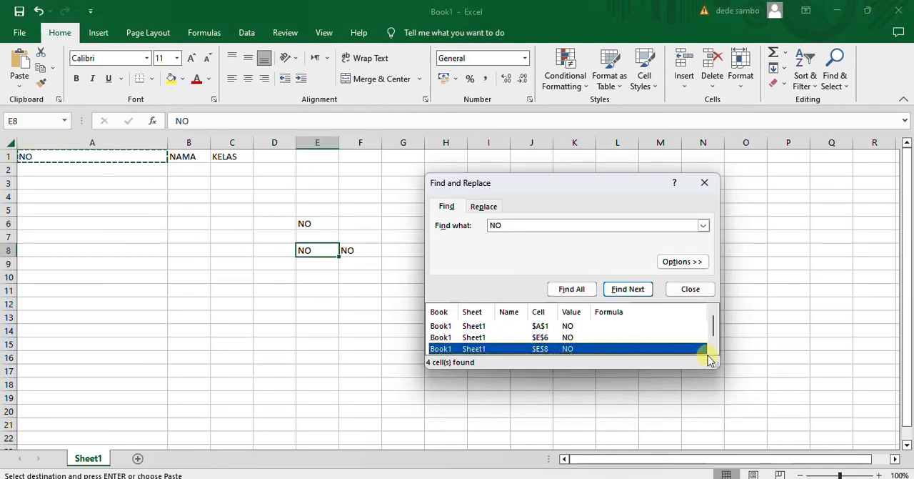
left_click(717, 345)
left_click(543, 349)
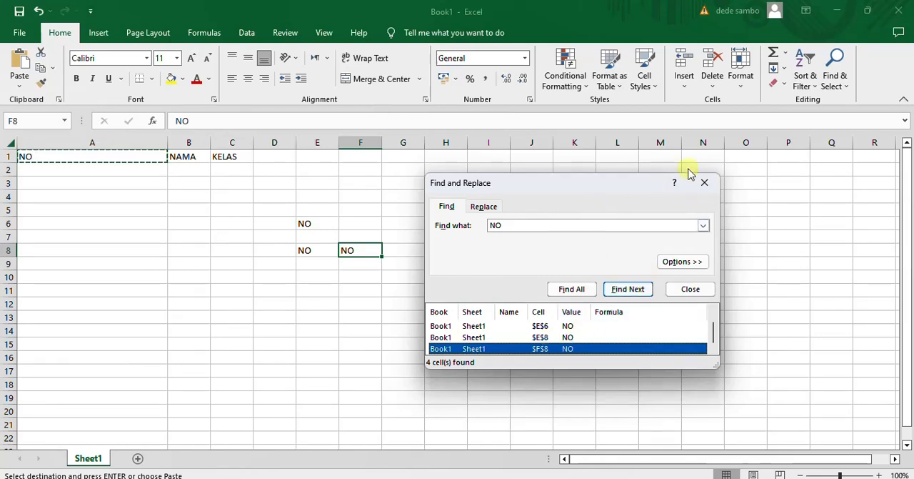
Replace every occurrence of NO in the sheet with NOMOR
left_click(483, 206)
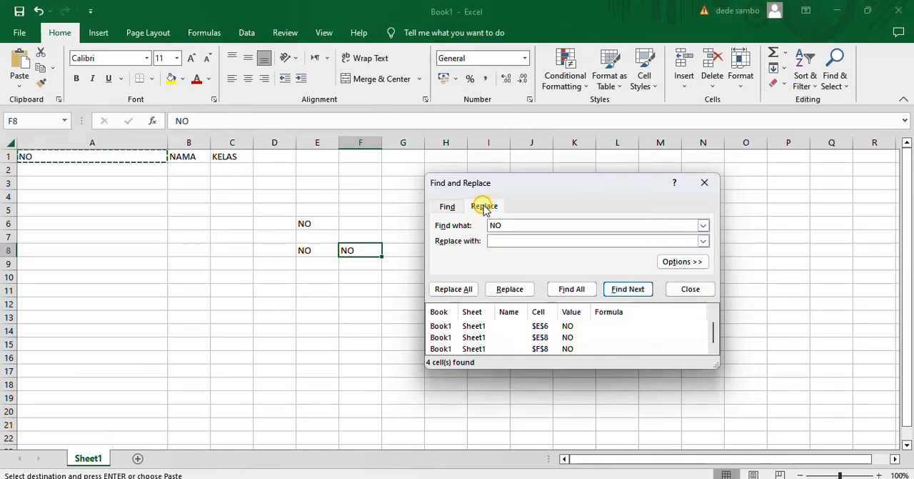
left_click(311, 223)
left_click(316, 248)
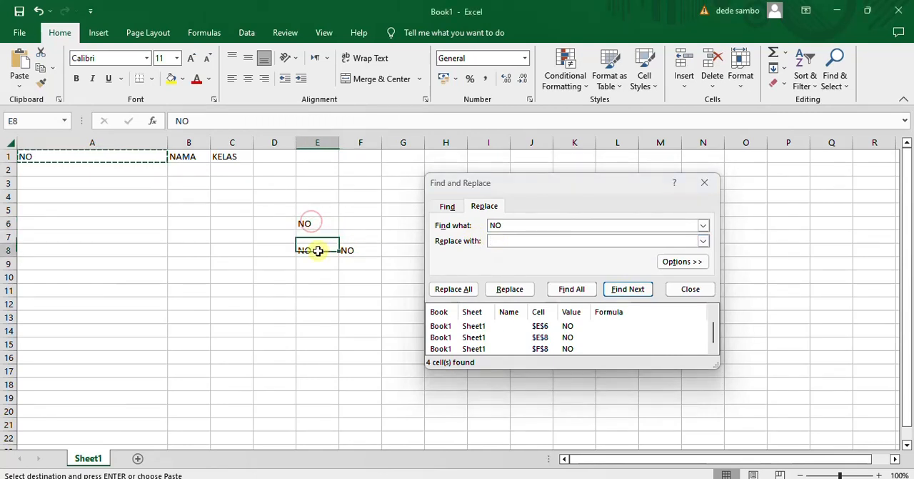
left_click(350, 249)
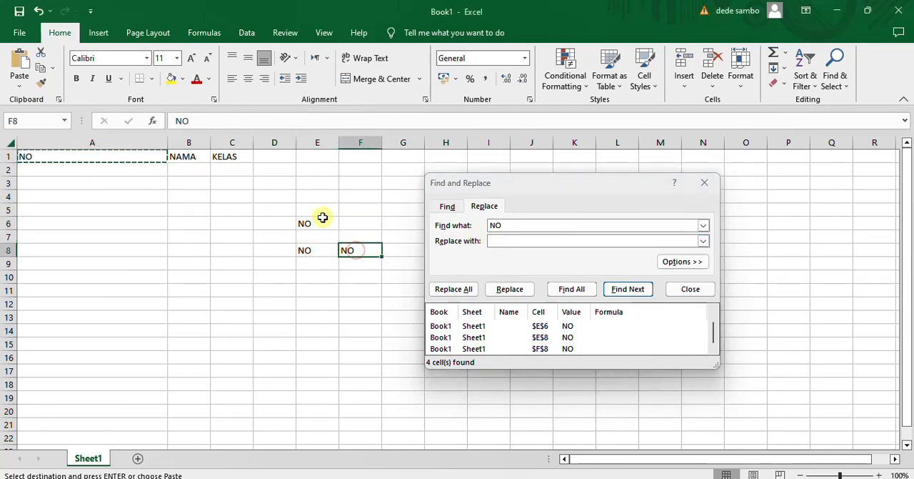
left_click(512, 225)
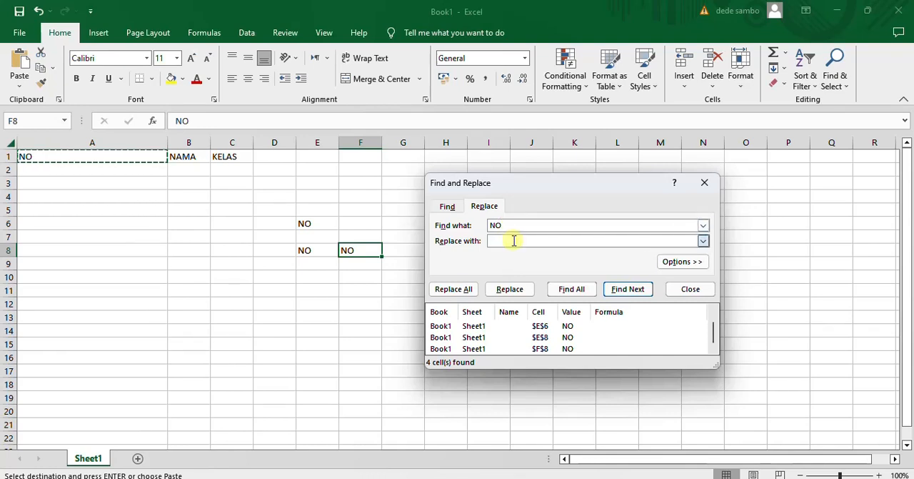
type("NOMOR")
left_click(443, 288)
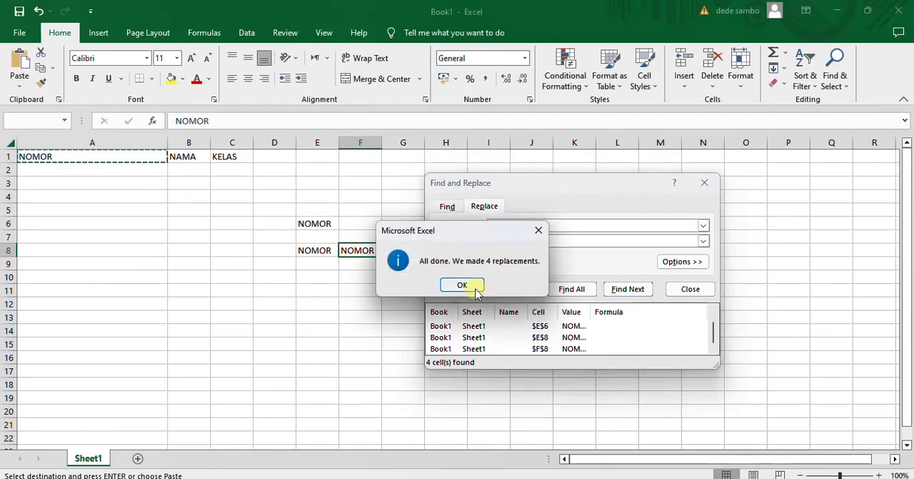
Dismiss the replacement message, close the Find and Replace dialog and select the empty cell I7
left_click(463, 284)
left_click(704, 185)
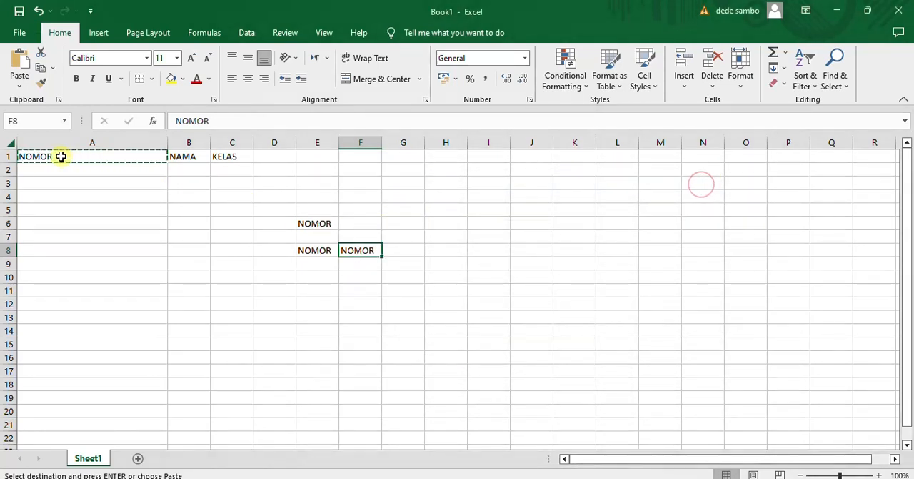
left_click(480, 232)
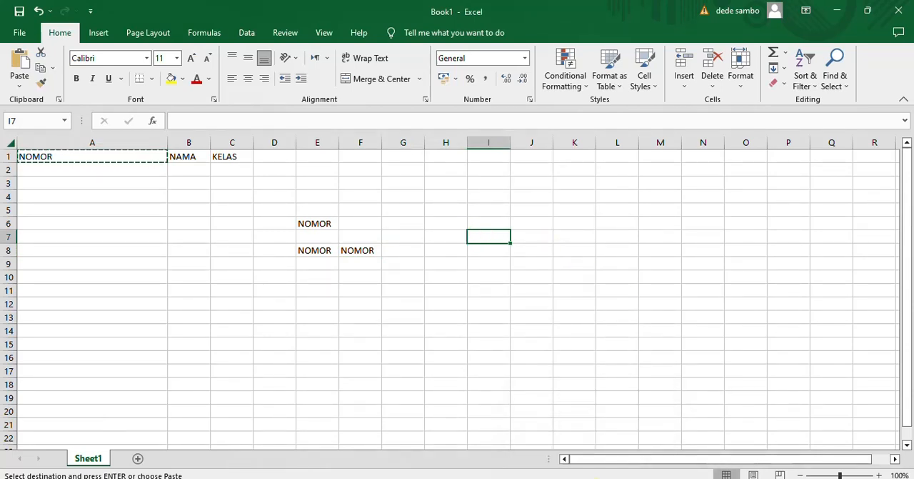
Switch to Notepad and close the topic list, and close the Book1 workbook in Excel, discarding the unsaved changes in both
left_click(597, 478)
left_click(368, 317)
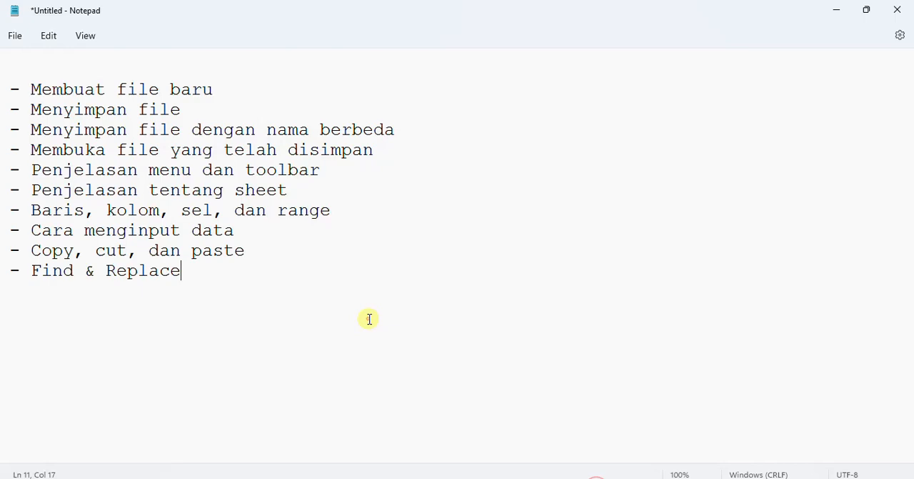
left_click(905, 4)
left_click(457, 279)
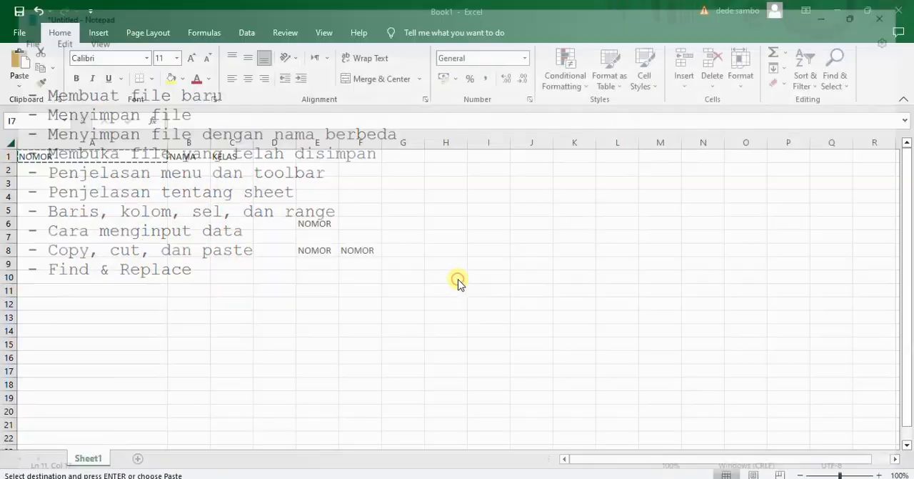
left_click(898, 10)
left_click(498, 318)
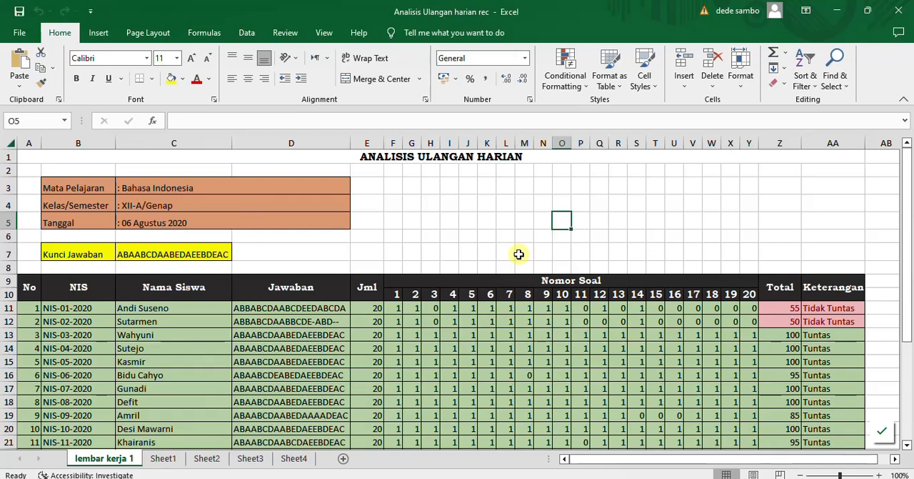
left_click(506, 248)
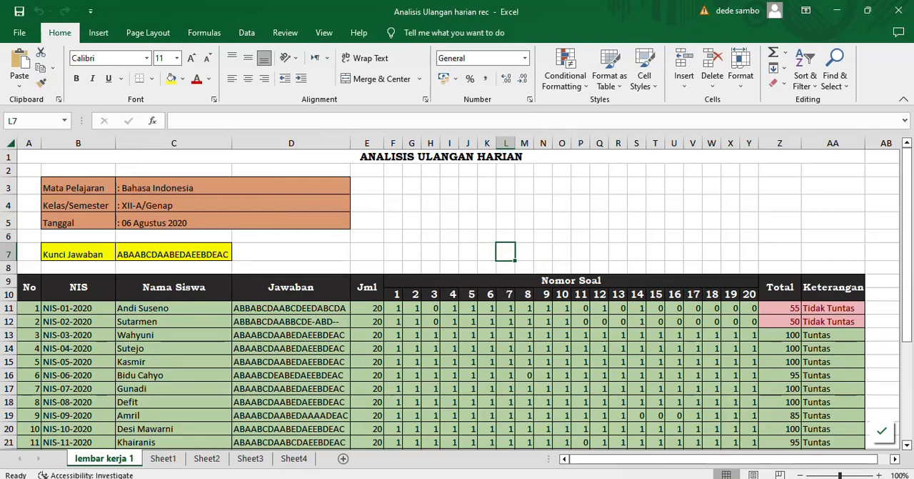
left_click(726, 477)
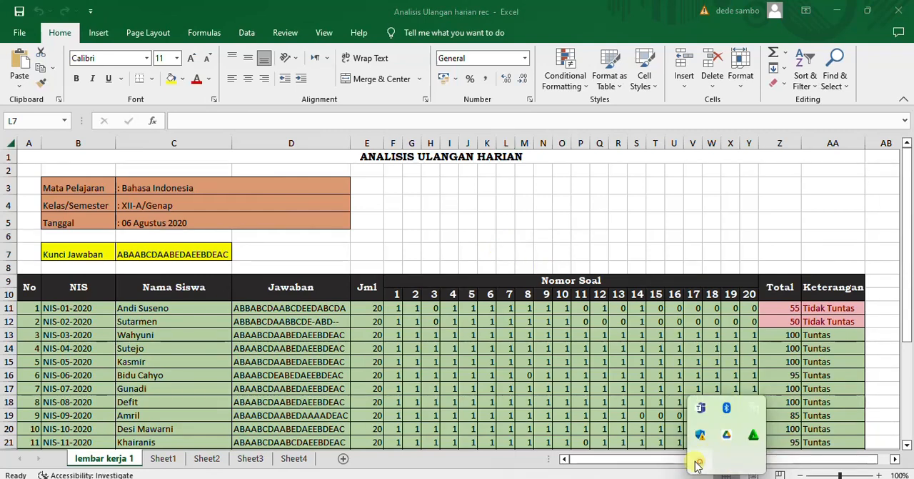